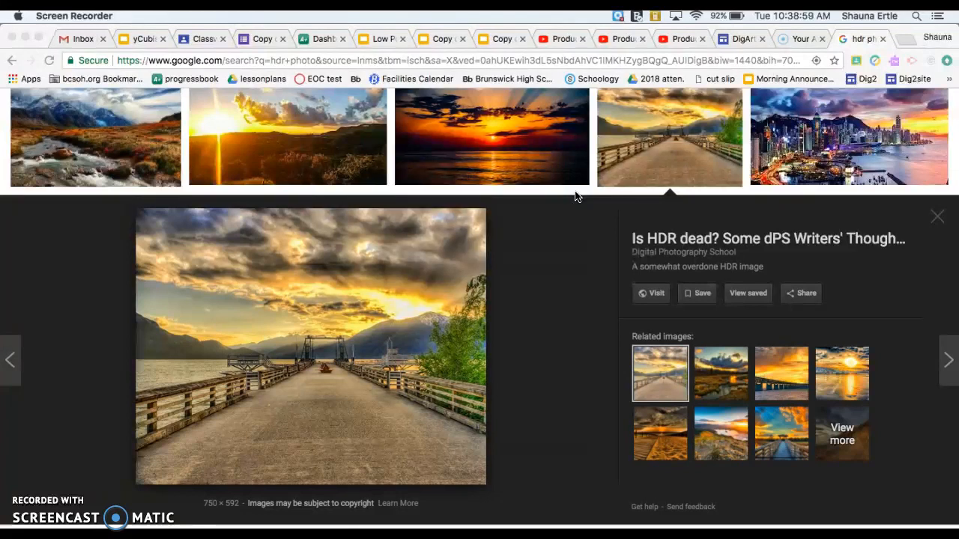
Examine example HDR photos in the image search results, including the mountain stream and the gothic church.
left_click(187, 34)
left_click(117, 120)
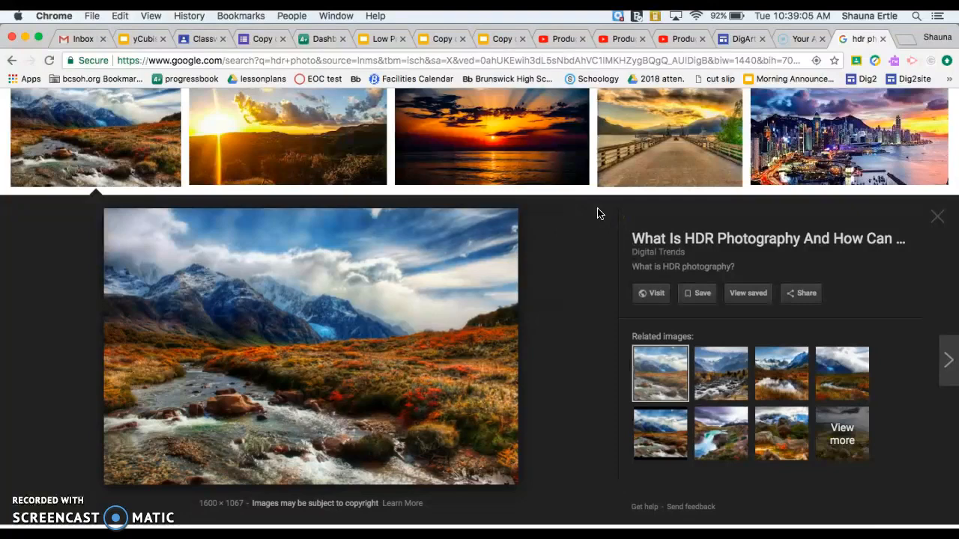
scroll(597, 214, "down", 5)
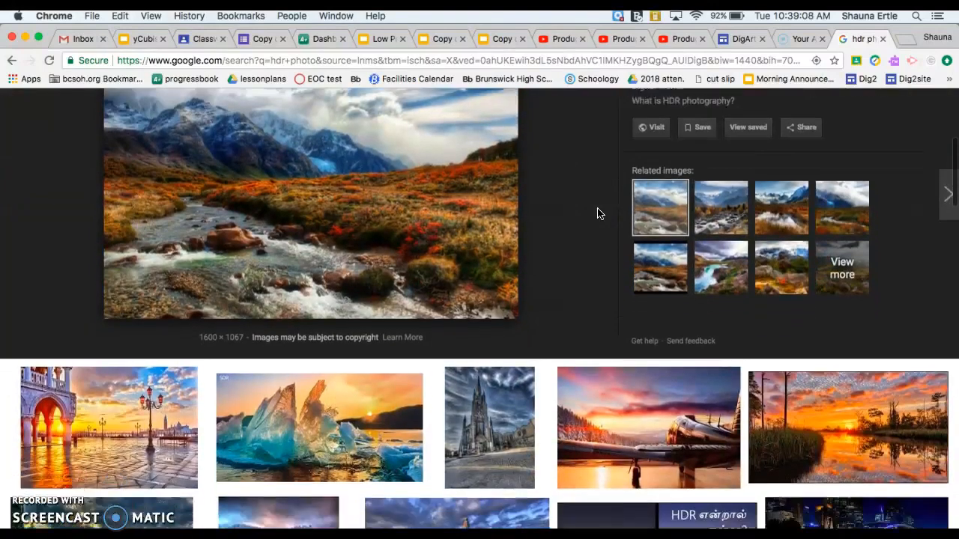
left_click(502, 307)
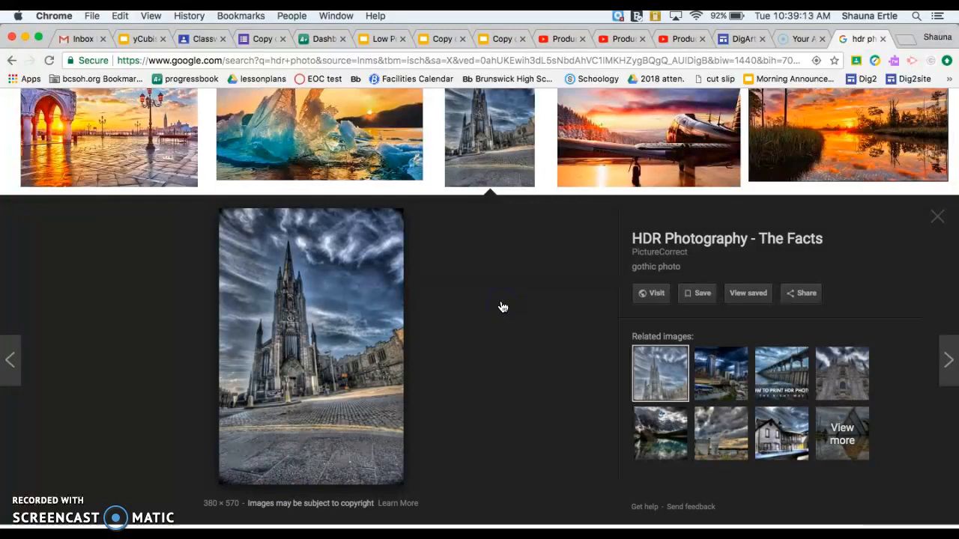
scroll(500, 306, "down", 6)
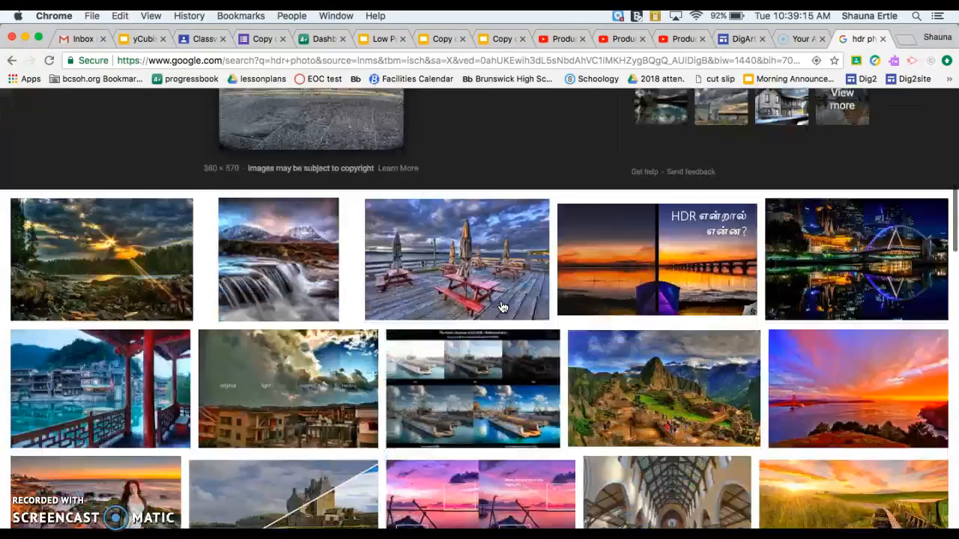
left_click(490, 295)
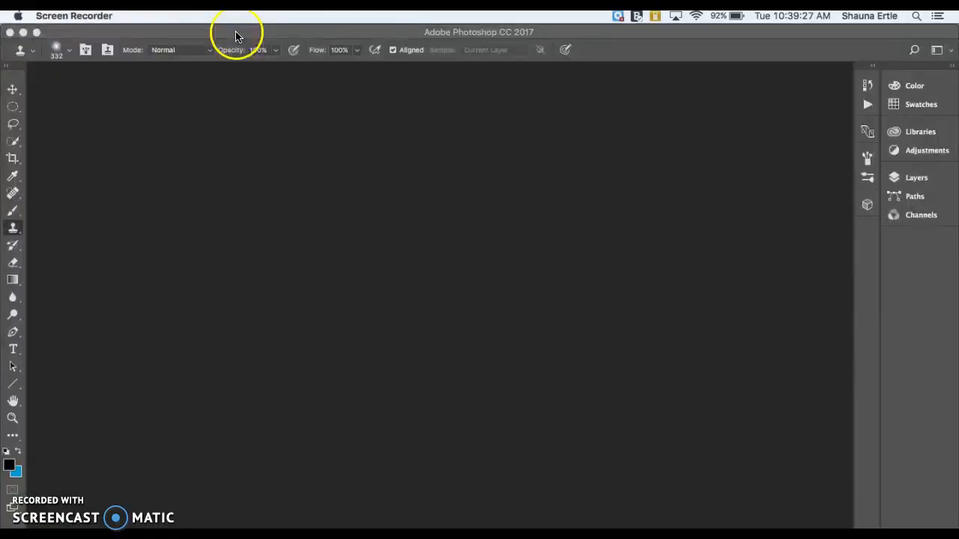
Switch to Photoshop and open the Load Files into Stack script.
left_click(235, 34)
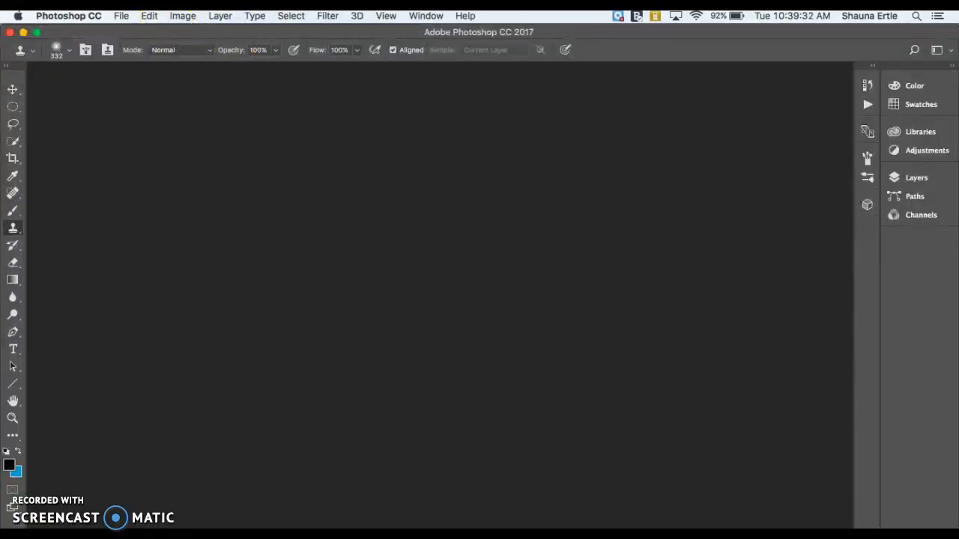
left_click(120, 15)
mouse_move(140, 324)
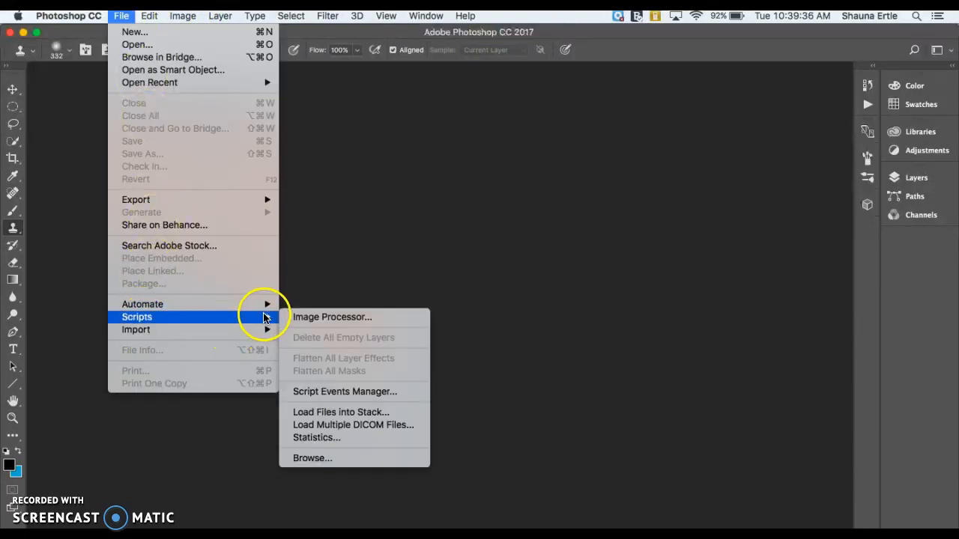
left_click(321, 412)
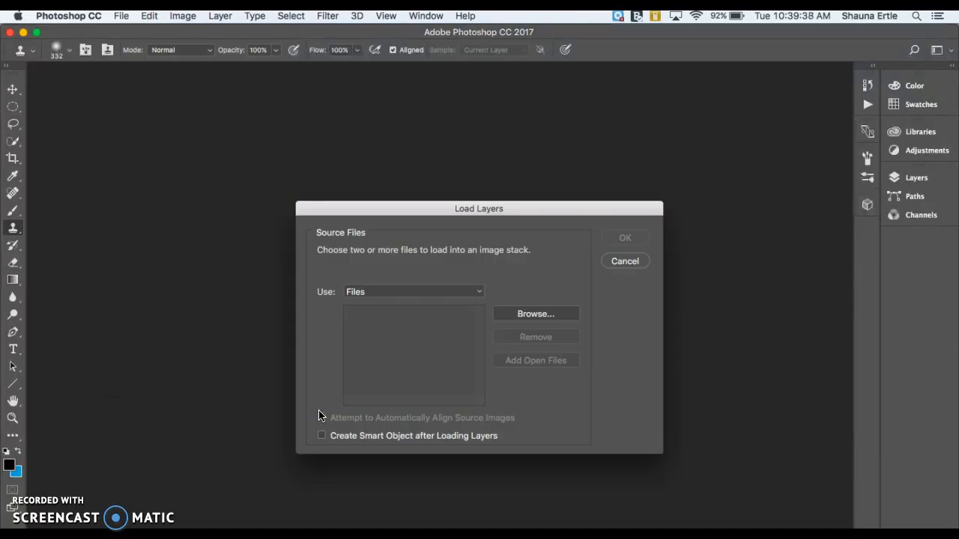
Load 1.jpg, 2.jpg and 3.jpg from the Desktop as layers, with automatic alignment of the source images enabled.
left_click(522, 313)
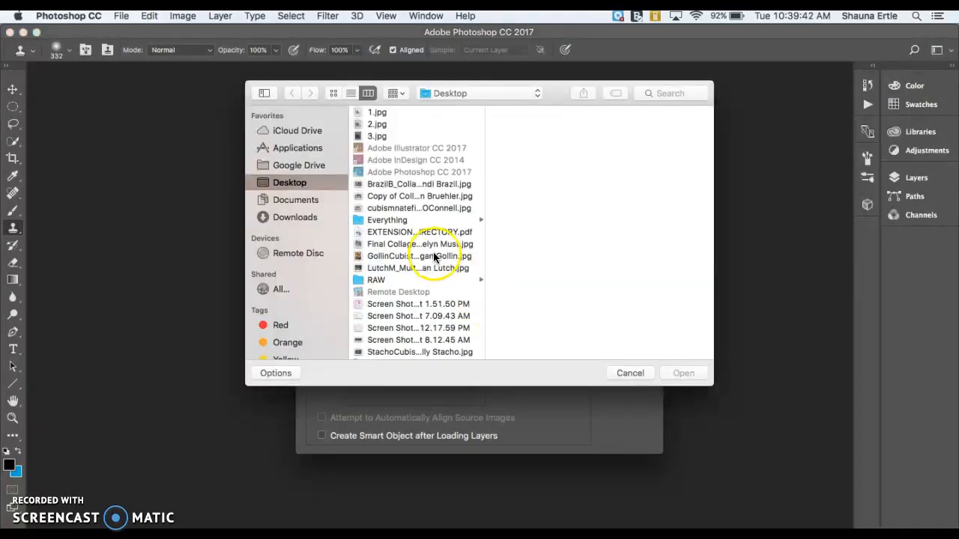
left_click(377, 113)
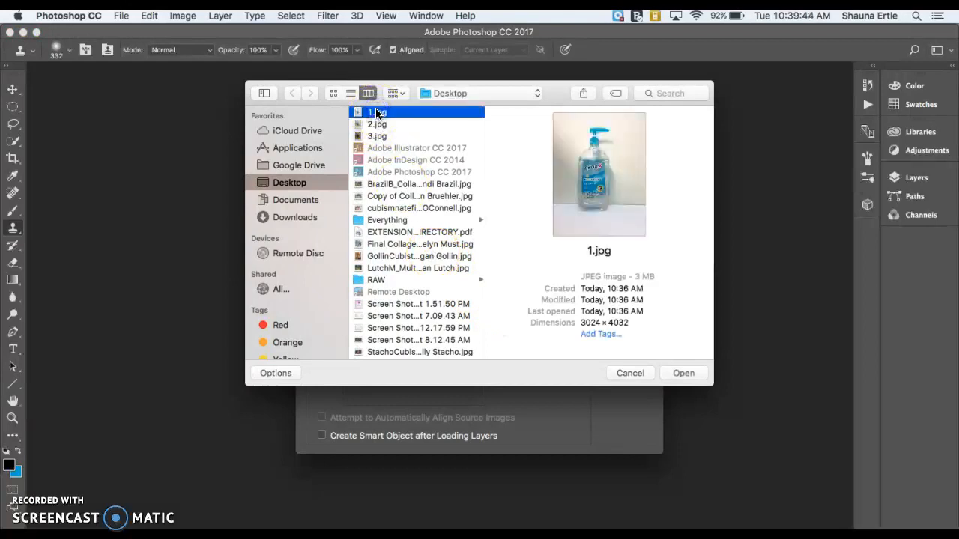
left_click(376, 126)
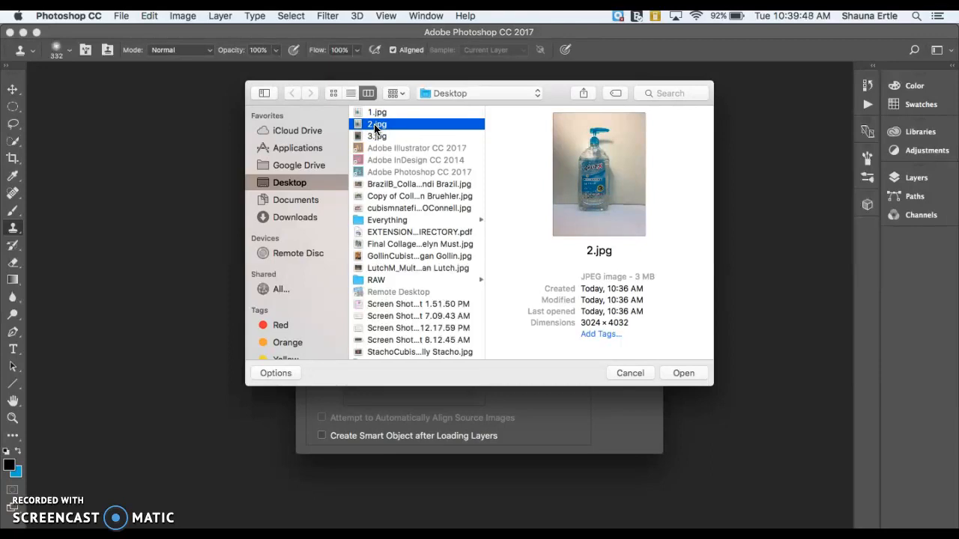
left_click(374, 137)
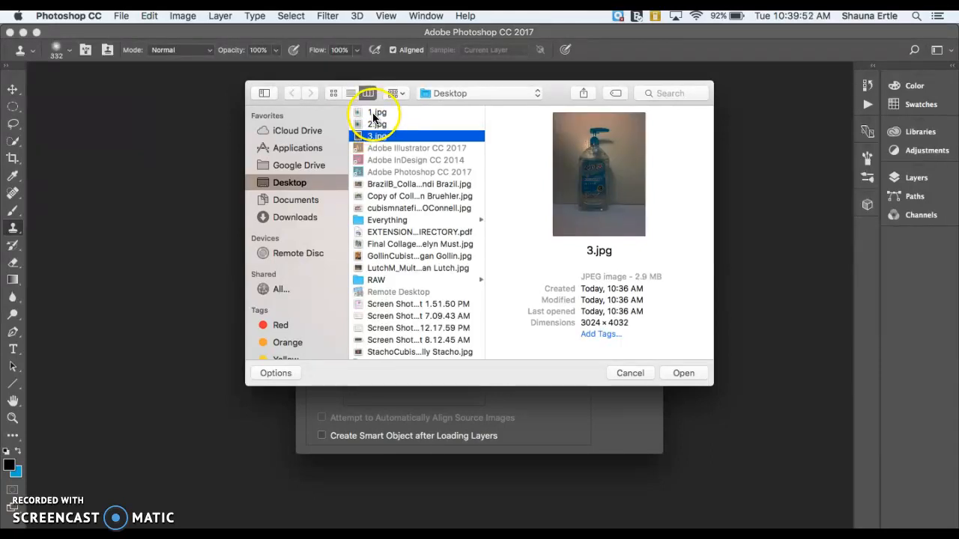
left_click(373, 112, "shift")
left_click(688, 372)
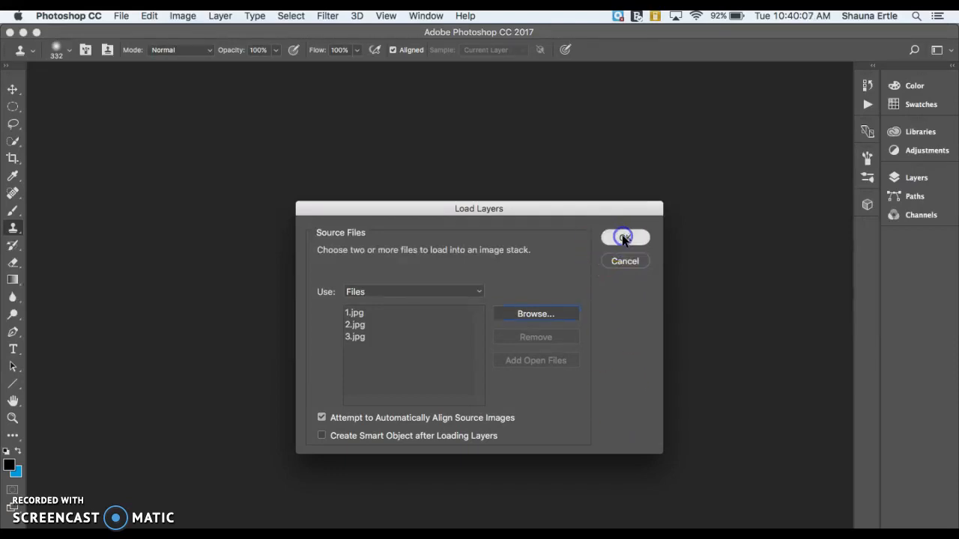
key("Return")
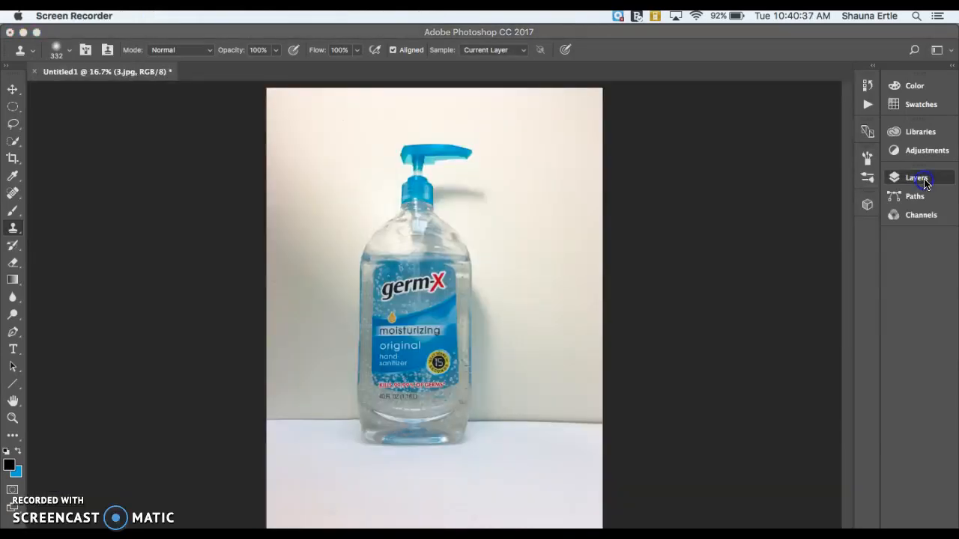
Compare the three exposures by hiding and showing the 1.jpg and 2.jpg layers.
left_click(917, 179)
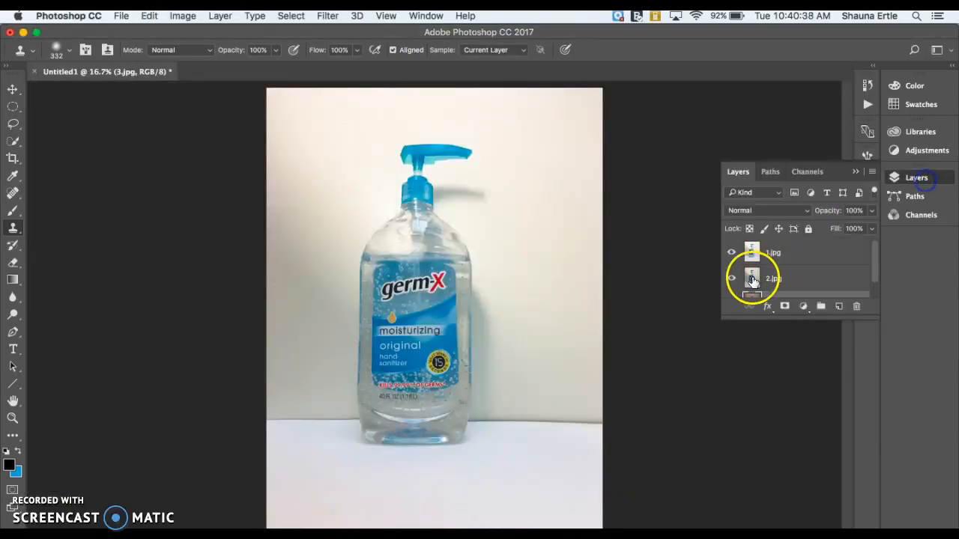
scroll(744, 271, "up", 1)
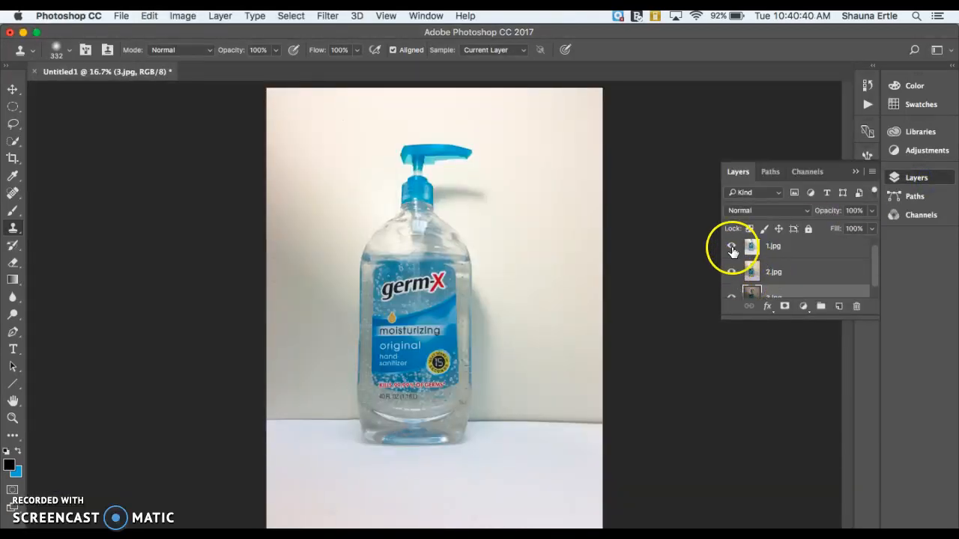
left_click(731, 247)
left_click(733, 275)
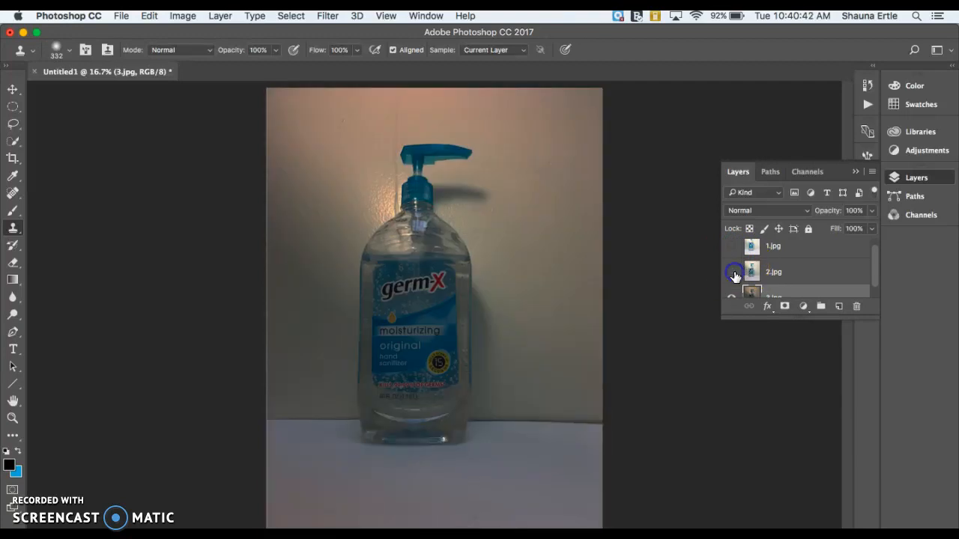
left_click(733, 272)
left_click(731, 250)
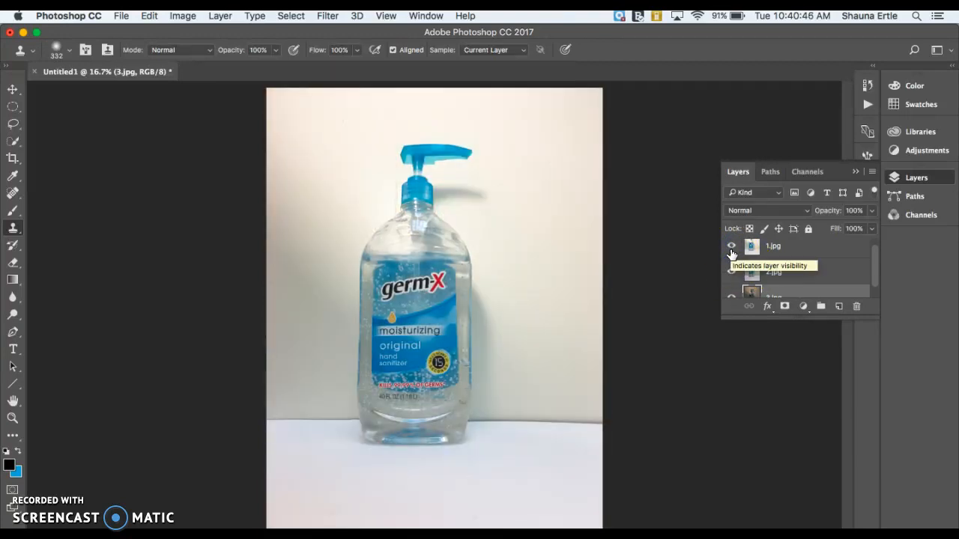
Reorder the layers so 2.jpg is on top, 3.jpg in the middle and 1.jpg at the bottom.
left_click(772, 274)
left_click_drag(772, 276, 765, 249)
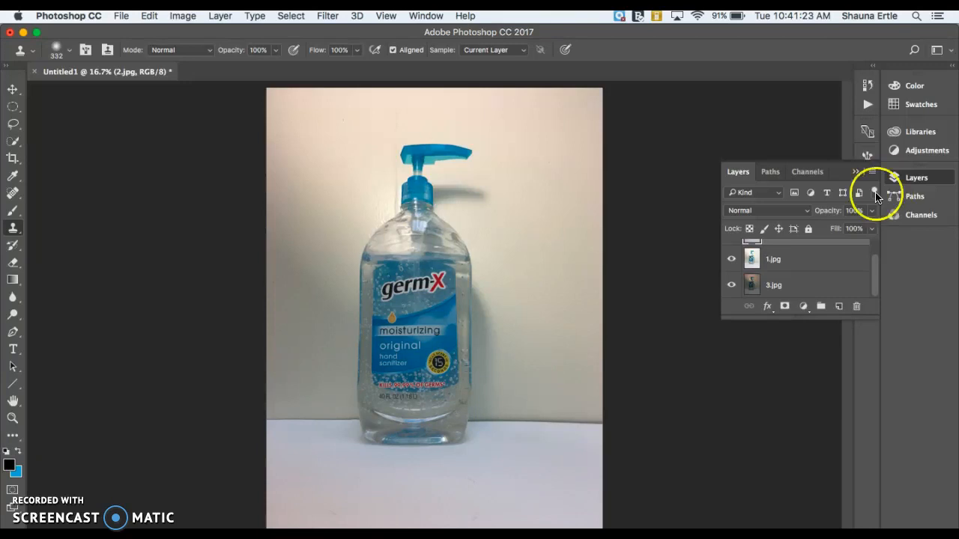
left_click(778, 266)
left_click_drag(785, 260, 782, 292)
scroll(782, 291, "up", 2)
Add a layer mask to the 2.jpg layer and ready the Brush tool with black as the foreground color.
left_click(792, 252)
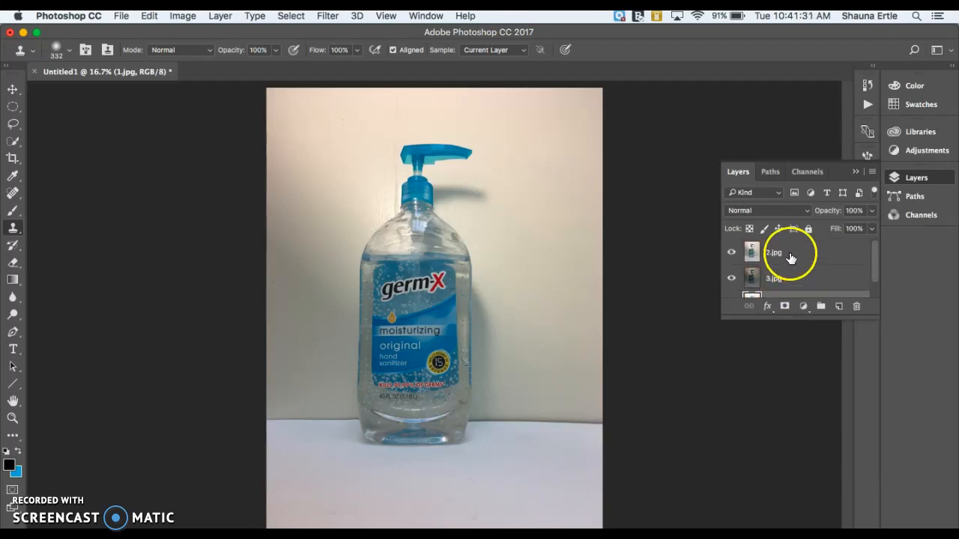
left_click(785, 307)
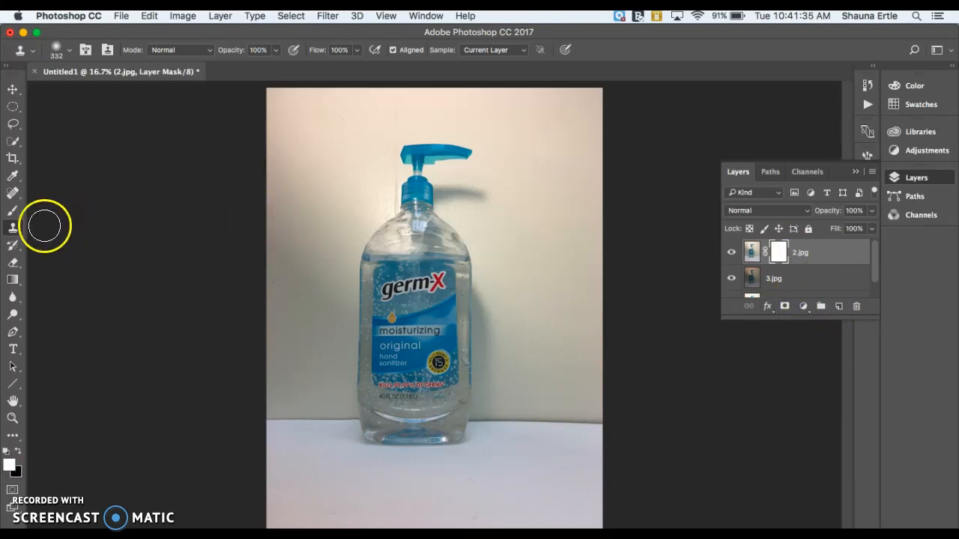
left_click(13, 214)
left_click(18, 451)
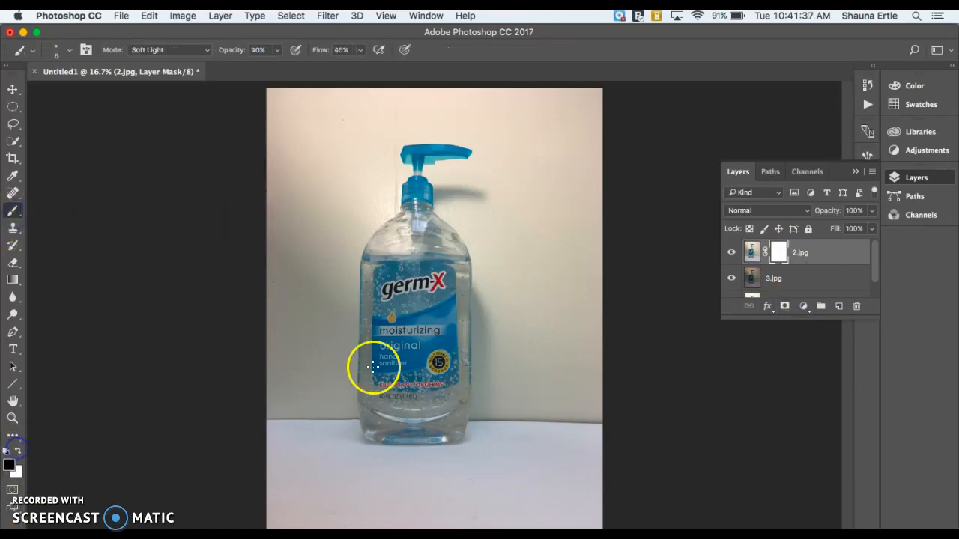
Set the brush's blending mode to Normal and its opacity to 58%.
left_click(206, 50)
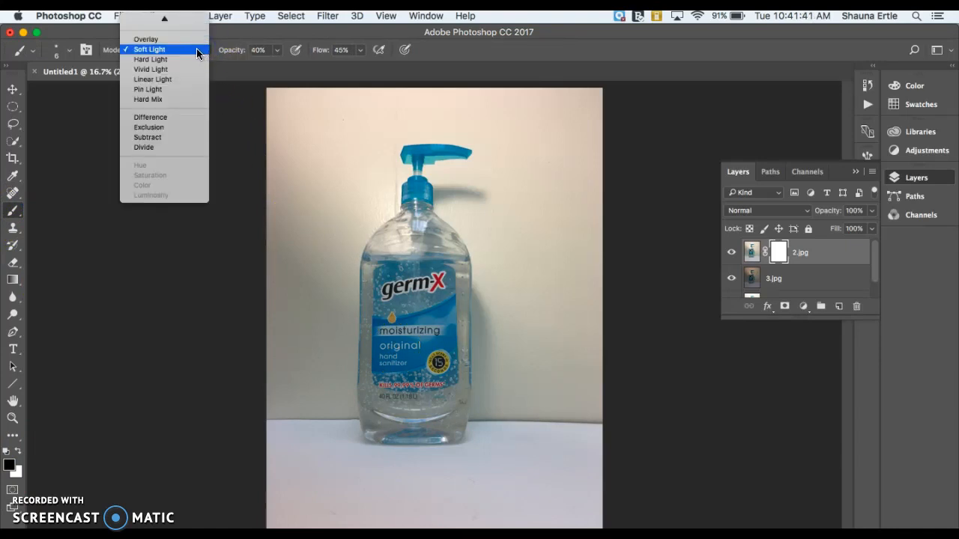
left_click(168, 26)
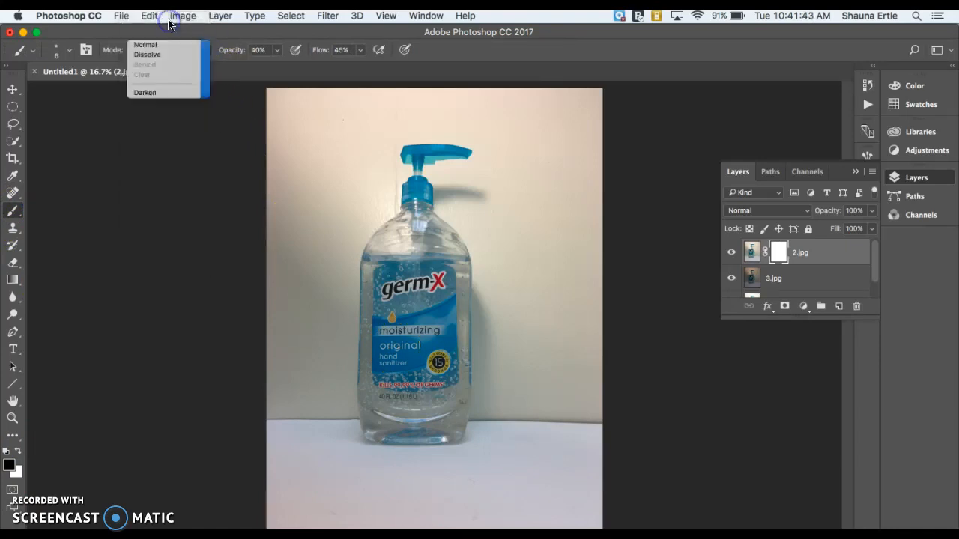
left_click(277, 50)
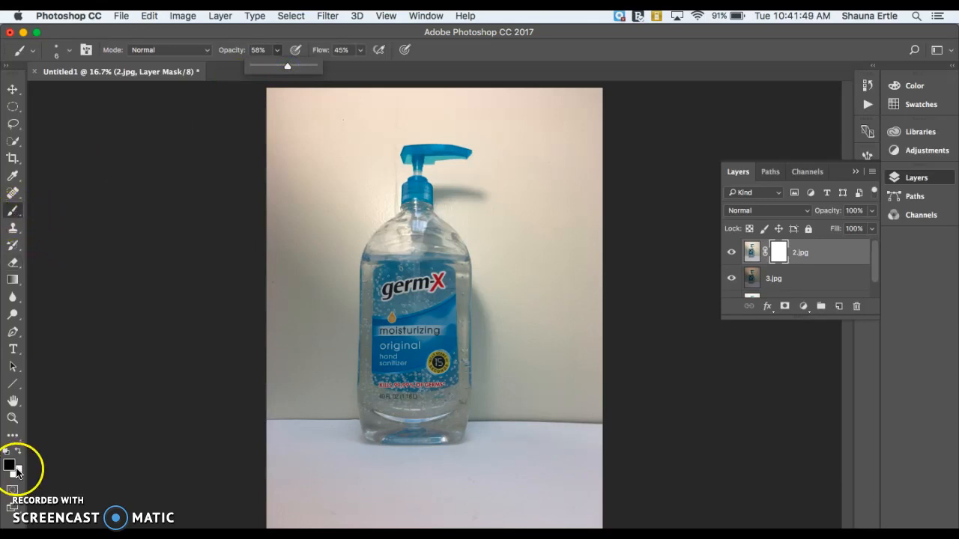
Enlarge the brush to 1040 px.
left_click(71, 50)
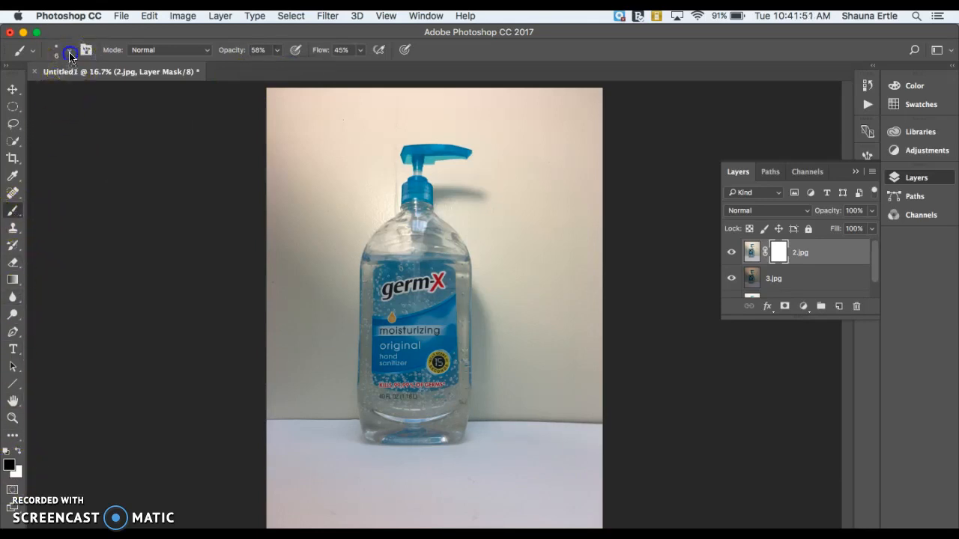
left_click(71, 50)
left_click(71, 50)
left_click_drag(76, 91, 120, 92)
left_click(134, 91)
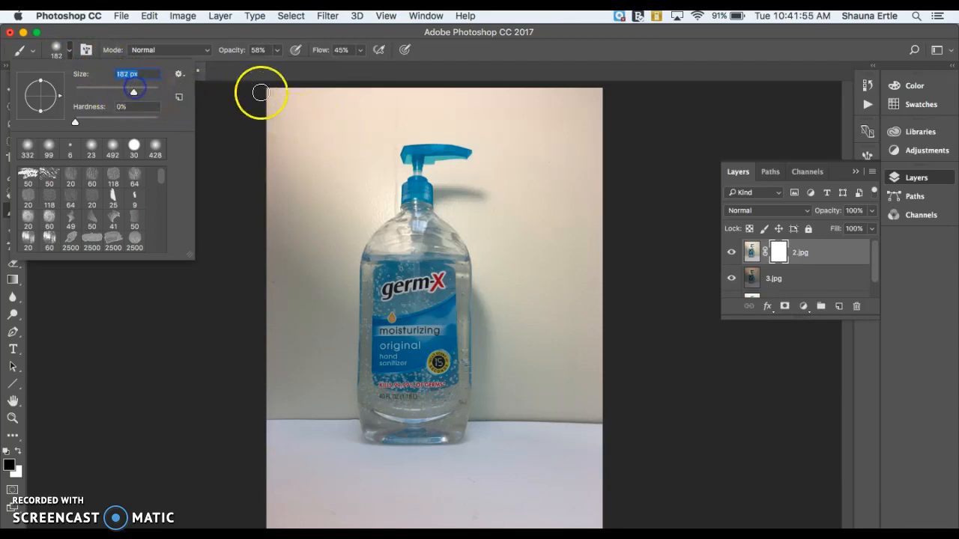
left_click_drag(147, 90, 154, 91)
left_click(291, 100)
Paint black on the 2.jpg mask around the outer edges of the photo to bring in the darker exposure.
mouse_move(291, 100)
left_mouse_down()
mouse_move(268, 118)
mouse_move(306, 99)
mouse_move(262, 137)
mouse_move(381, 84)
mouse_move(510, 98)
mouse_move(590, 121)
mouse_move(592, 151)
left_mouse_up()
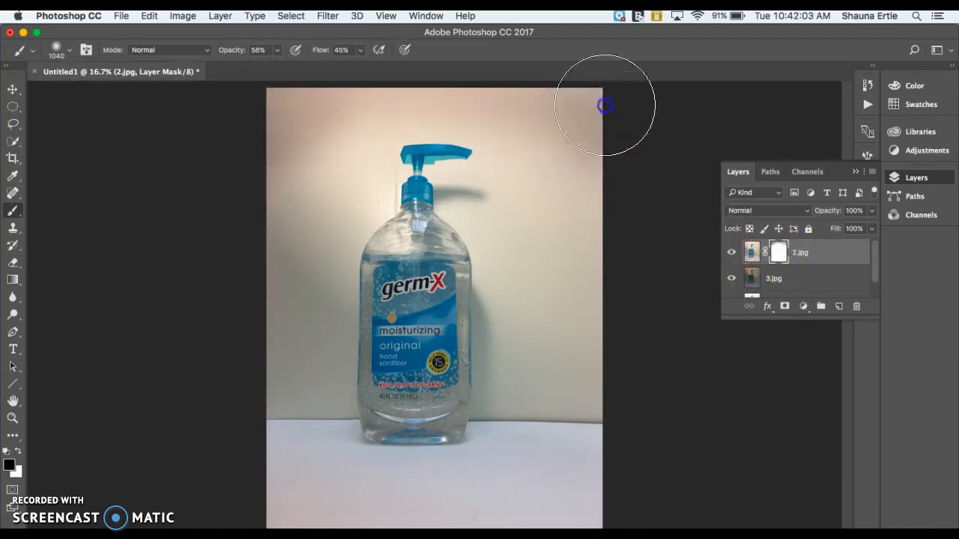
left_click_drag(471, 67, 504, 69)
left_click_drag(320, 105, 395, 89)
mouse_move(281, 501)
left_mouse_down()
mouse_move(268, 473)
mouse_move(303, 511)
mouse_move(550, 524)
mouse_move(578, 512)
left_mouse_up()
mouse_move(605, 386)
left_mouse_down()
mouse_move(610, 239)
mouse_move(599, 512)
mouse_move(427, 516)
mouse_move(289, 467)
mouse_move(280, 146)
left_mouse_up()
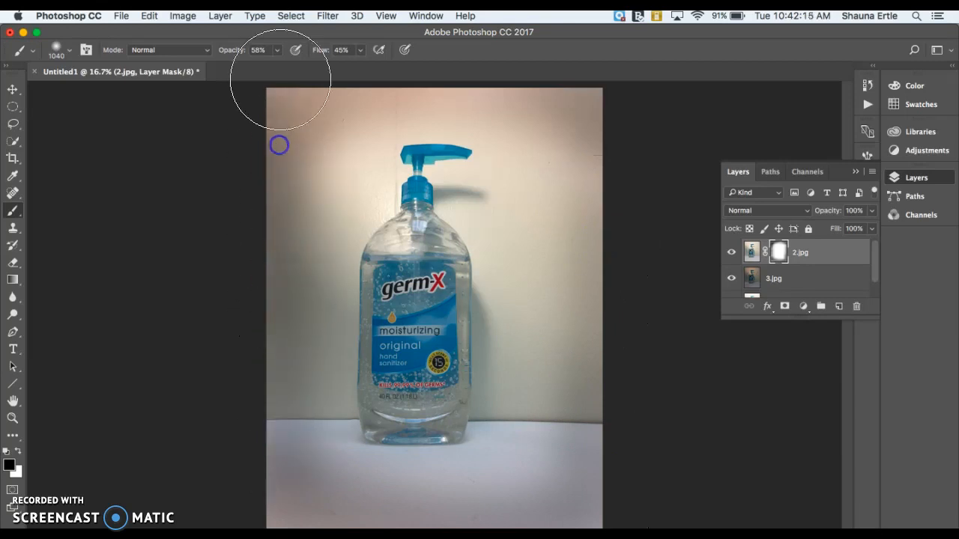
Paint black on the 2.jpg mask over the wall on both sides of the bottle to darken the background.
mouse_move(577, 356)
left_mouse_down()
mouse_move(583, 298)
mouse_move(545, 307)
left_mouse_up()
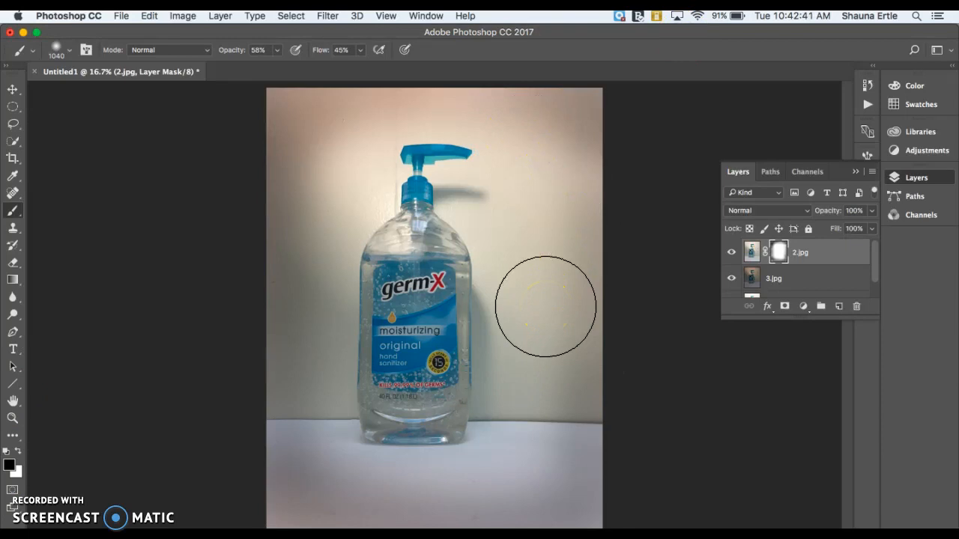
mouse_move(546, 306)
left_mouse_down()
mouse_move(580, 336)
mouse_move(532, 395)
mouse_move(509, 308)
mouse_move(509, 376)
mouse_move(509, 283)
mouse_move(519, 315)
mouse_move(507, 234)
mouse_move(503, 243)
mouse_move(459, 181)
mouse_move(544, 199)
mouse_move(548, 171)
mouse_move(557, 193)
left_mouse_up()
mouse_move(401, 185)
left_mouse_down()
mouse_move(353, 184)
mouse_move(353, 149)
mouse_move(350, 202)
mouse_move(326, 230)
mouse_move(313, 269)
mouse_move(306, 347)
left_mouse_up()
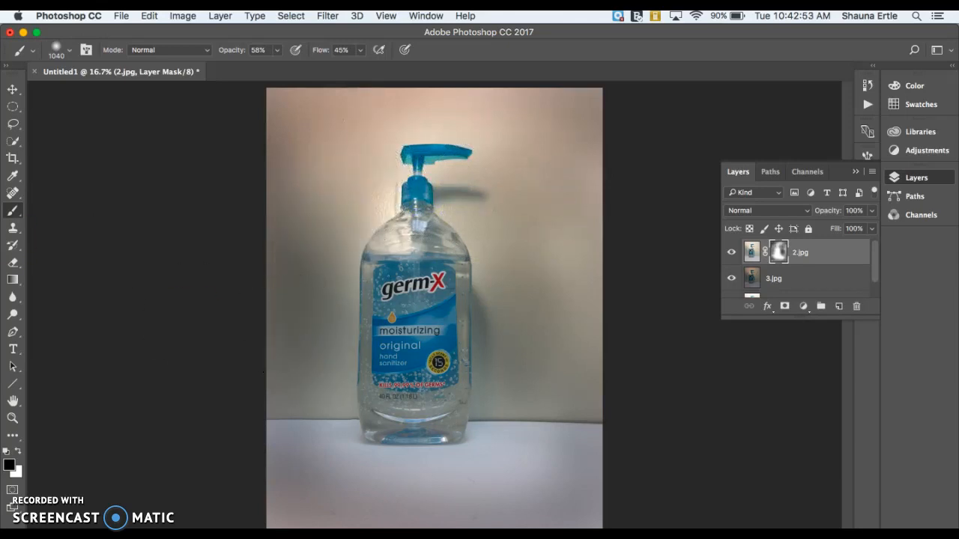
Select the whole bottle with Quick Selection and invert the selection so that only the background is selected.
left_click(13, 140)
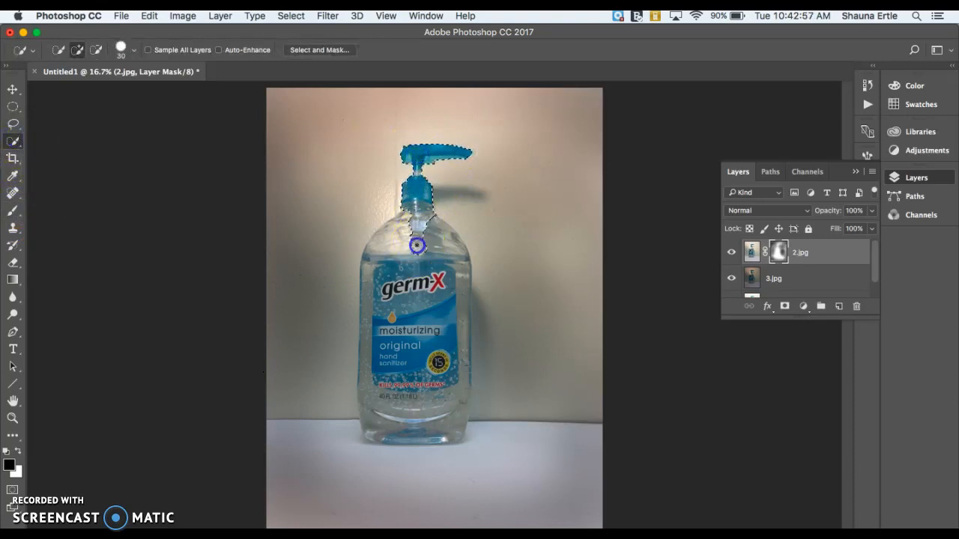
mouse_move(380, 263)
left_mouse_down()
mouse_move(374, 422)
mouse_move(410, 434)
mouse_move(444, 428)
mouse_move(460, 380)
mouse_move(456, 327)
left_mouse_up()
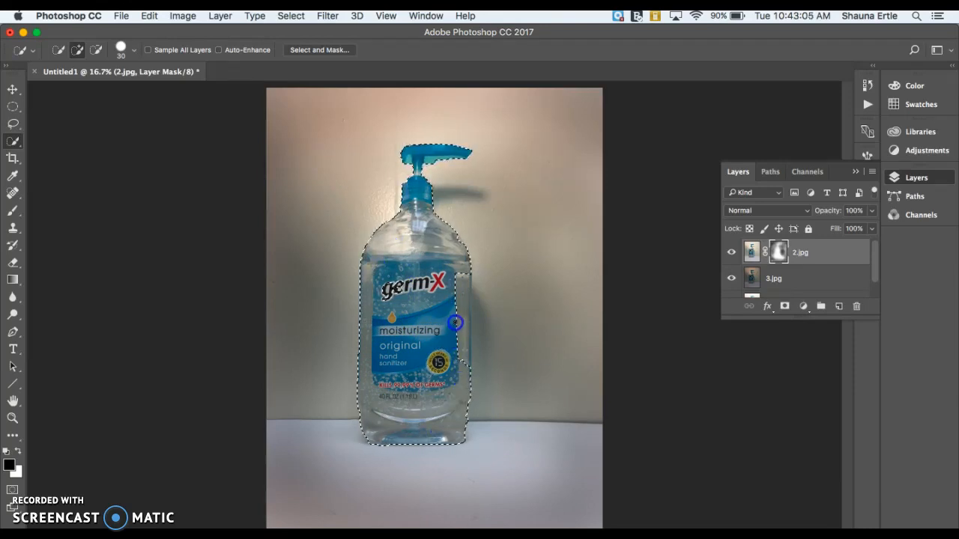
left_click_drag(459, 285, 460, 251)
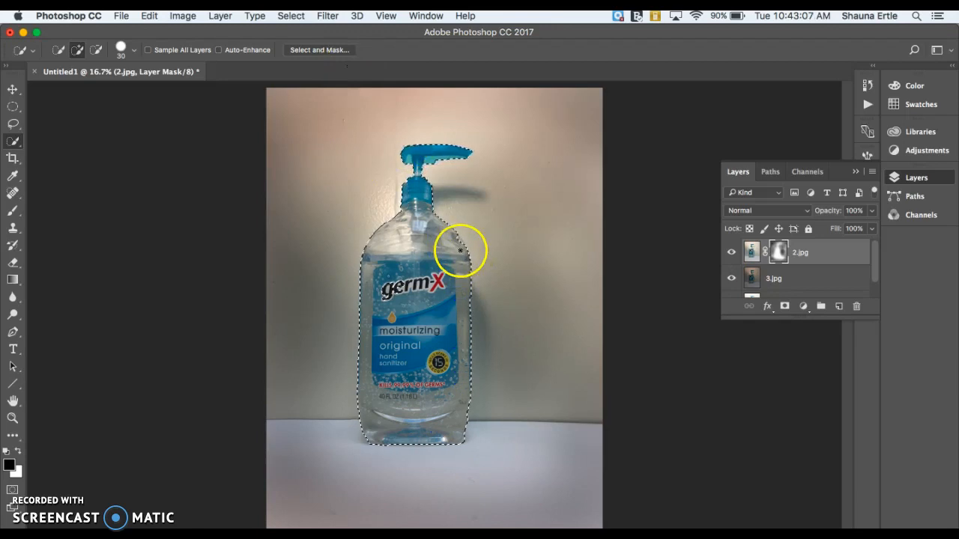
left_click(291, 16)
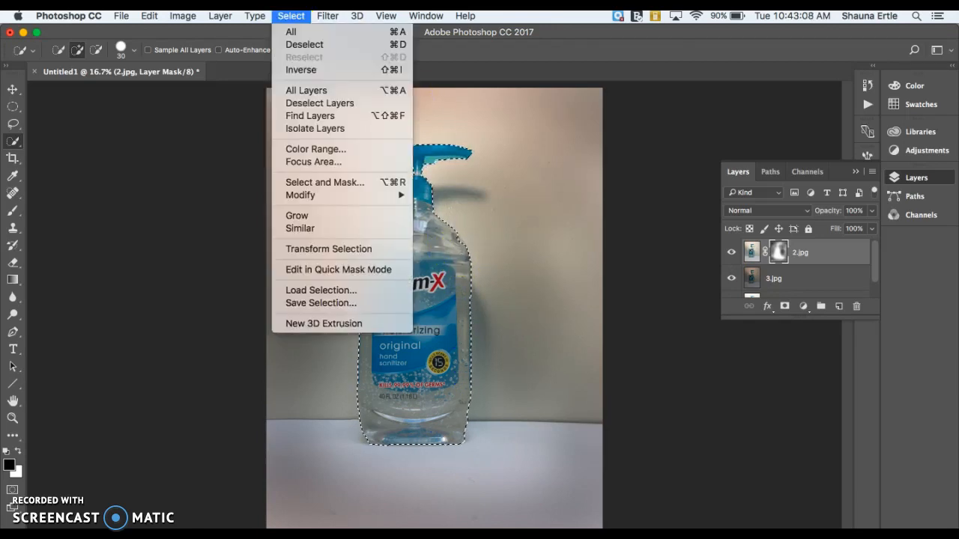
left_click(302, 69)
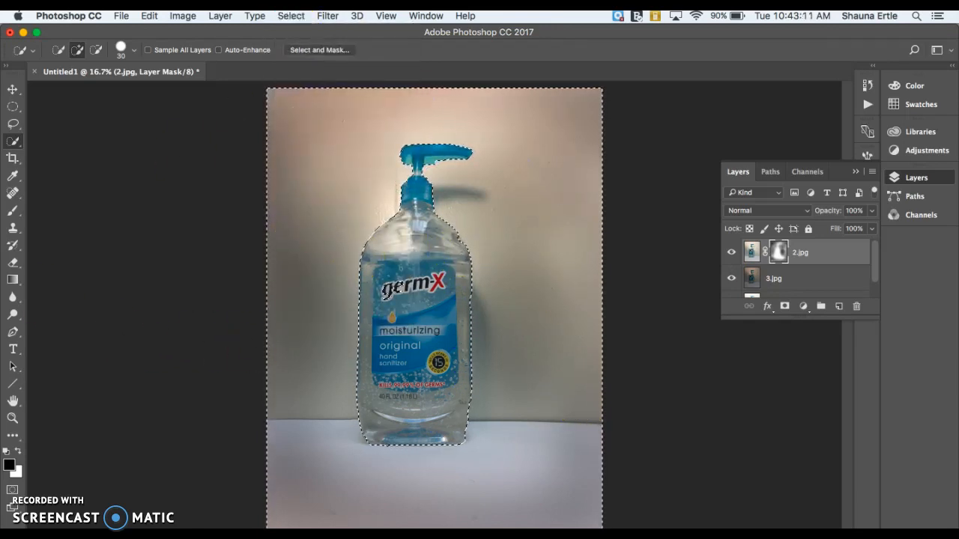
Paint black on the 2.jpg mask over the selected wall and table to darken the background, and deselect.
left_click(12, 217)
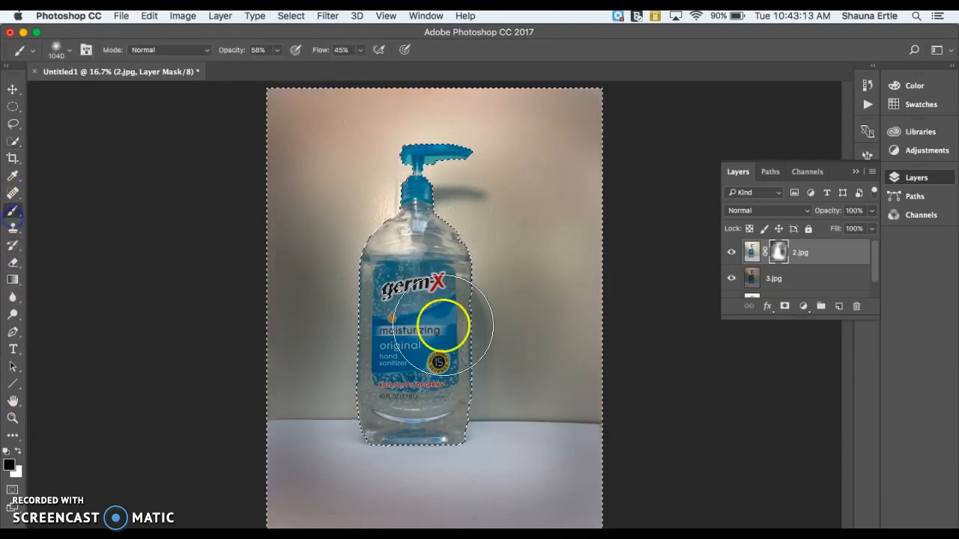
mouse_move(583, 182)
left_mouse_down()
mouse_move(428, 154)
mouse_move(375, 203)
mouse_move(381, 160)
mouse_move(316, 358)
mouse_move(357, 380)
left_mouse_up()
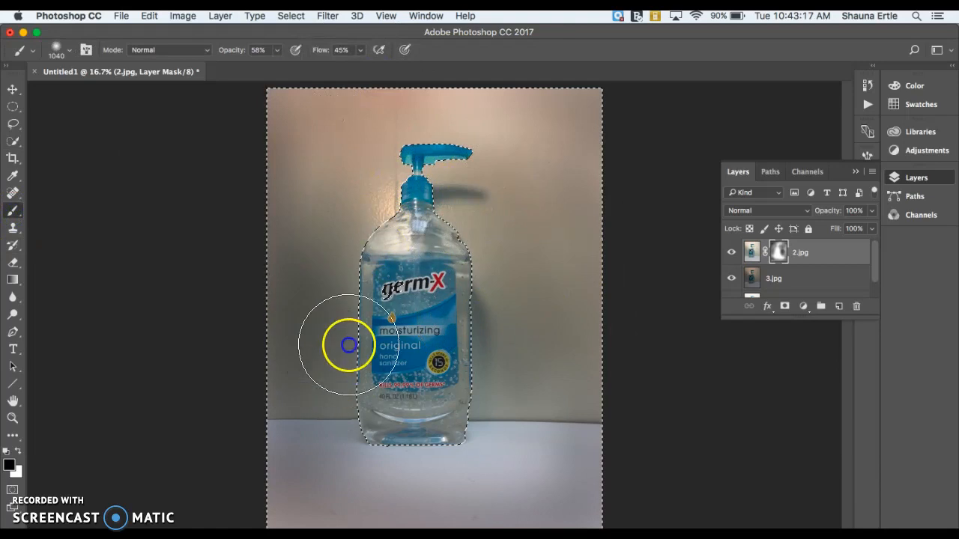
mouse_move(452, 431)
left_mouse_down()
mouse_move(529, 417)
mouse_move(439, 439)
mouse_move(520, 445)
mouse_move(552, 467)
mouse_move(398, 480)
mouse_move(292, 521)
left_mouse_up()
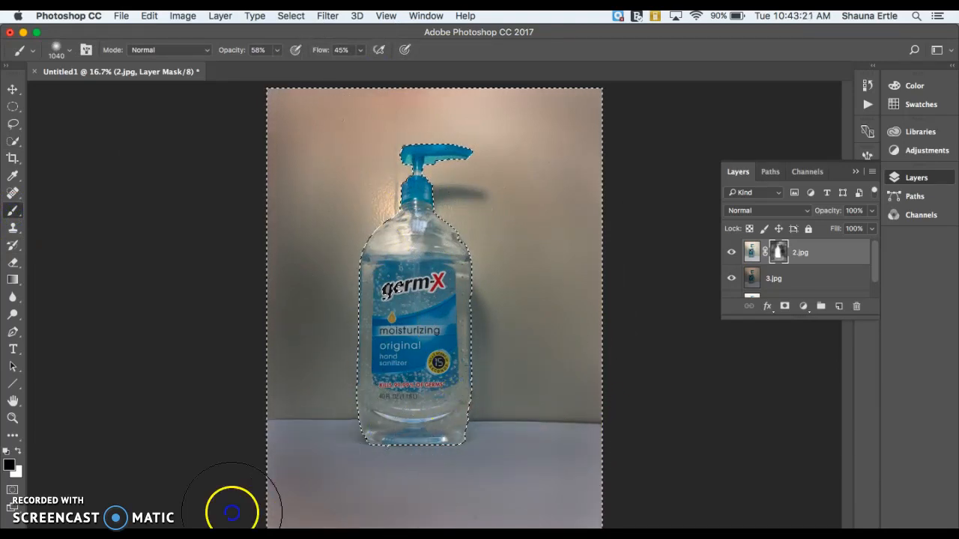
left_click_drag(329, 225, 349, 225)
mouse_move(480, 194)
left_mouse_down()
mouse_move(499, 199)
mouse_move(567, 143)
mouse_move(335, 148)
left_mouse_up()
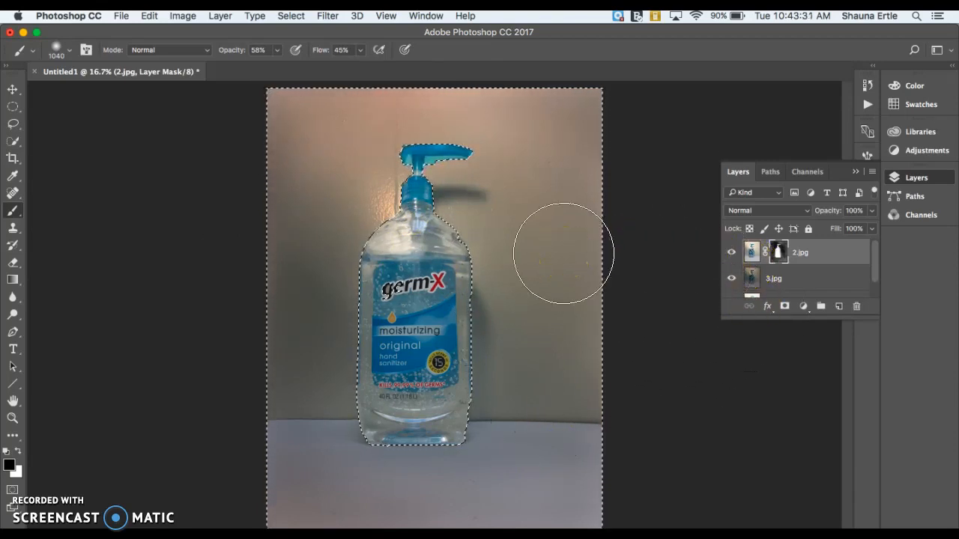
key("super+d")
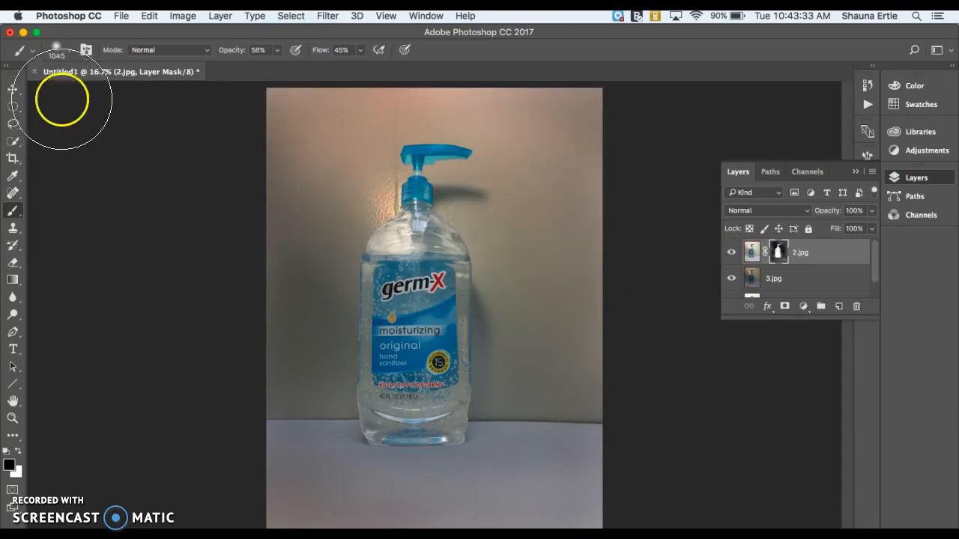
Delete the layer mask from 2.jpg.
left_click(13, 90)
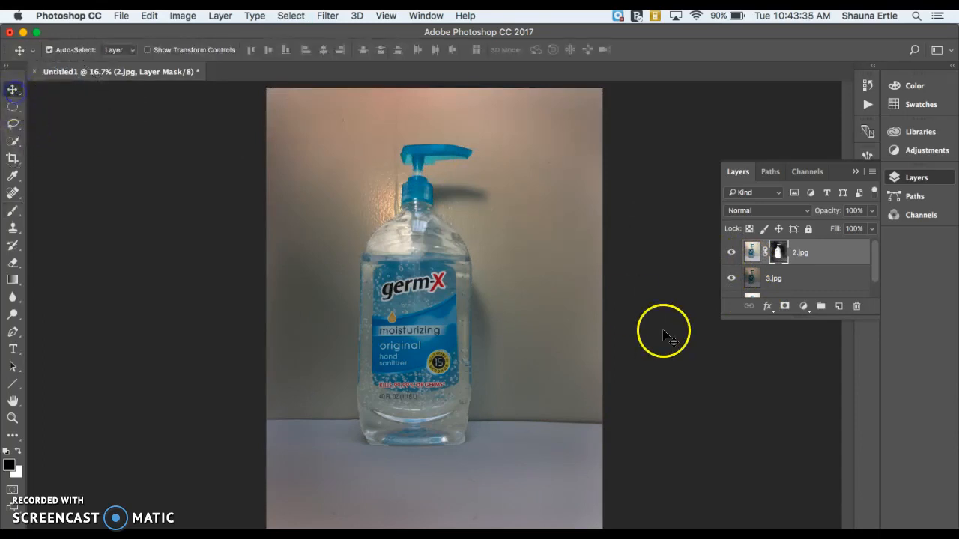
right_click(779, 253)
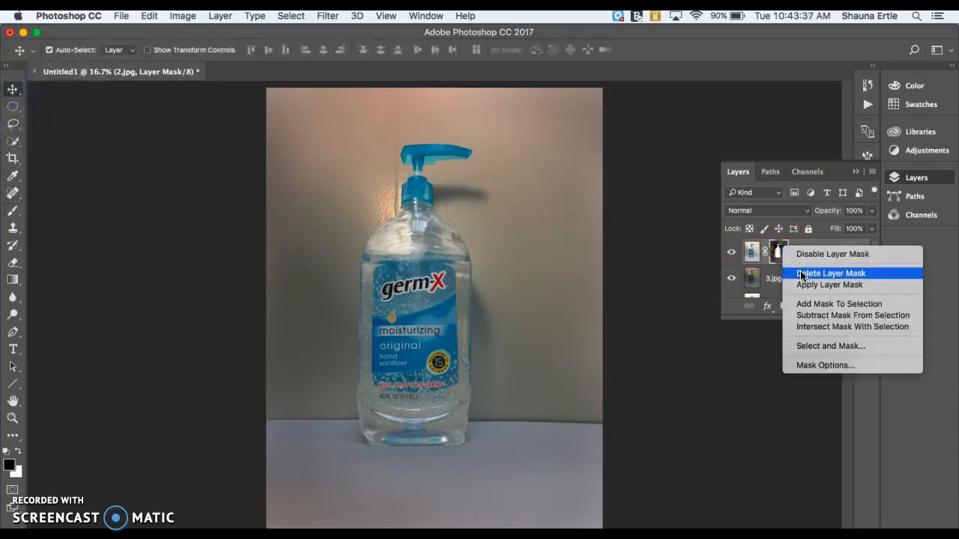
left_click(802, 275)
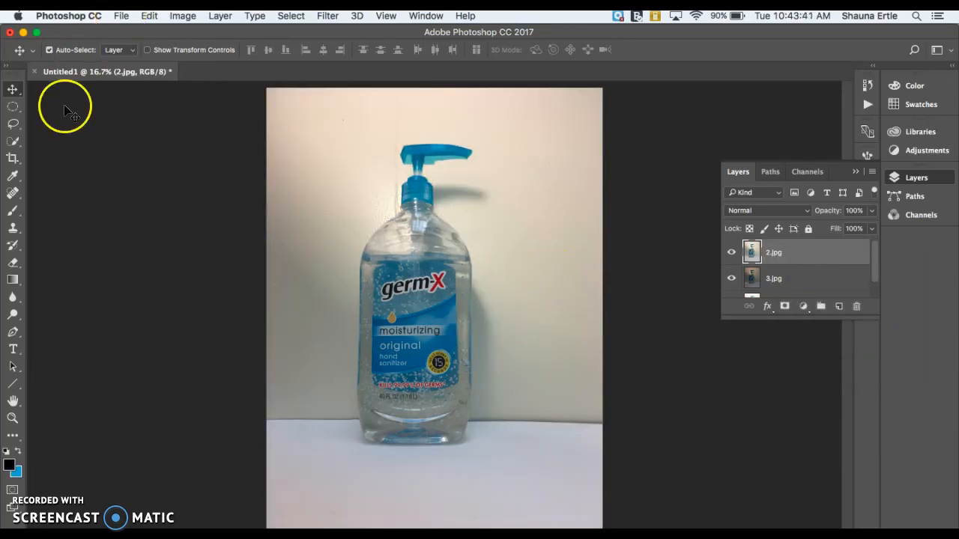
Set up the Gradient tool with the Circular Rainbow preset, the black-to-transparent gradient and the radial style.
left_click(13, 279)
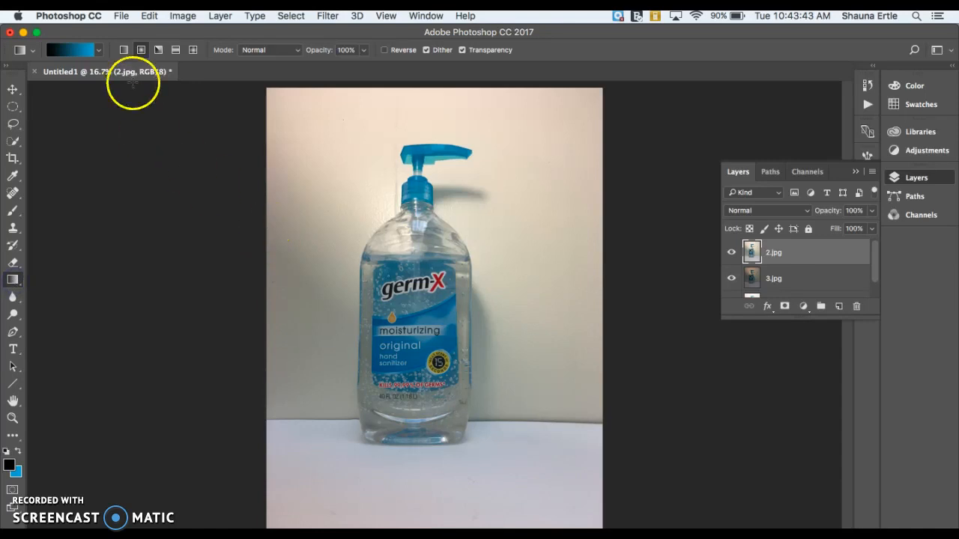
left_click(29, 50)
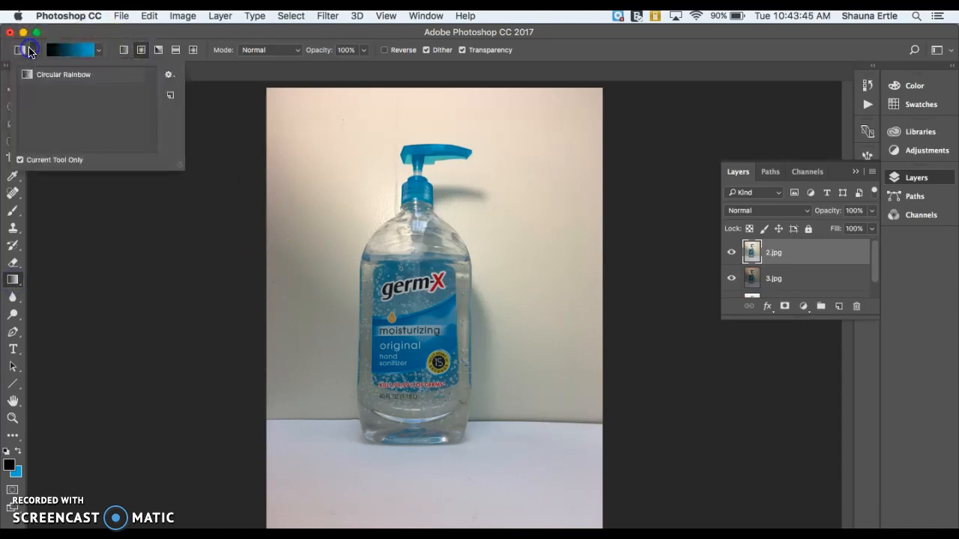
left_click(49, 77)
left_click(99, 50)
left_click(71, 89)
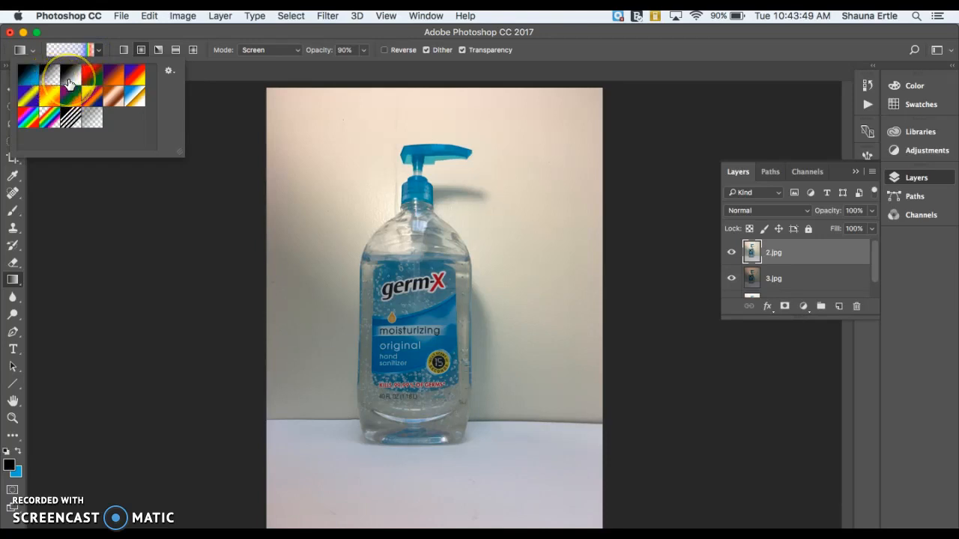
left_click(49, 75)
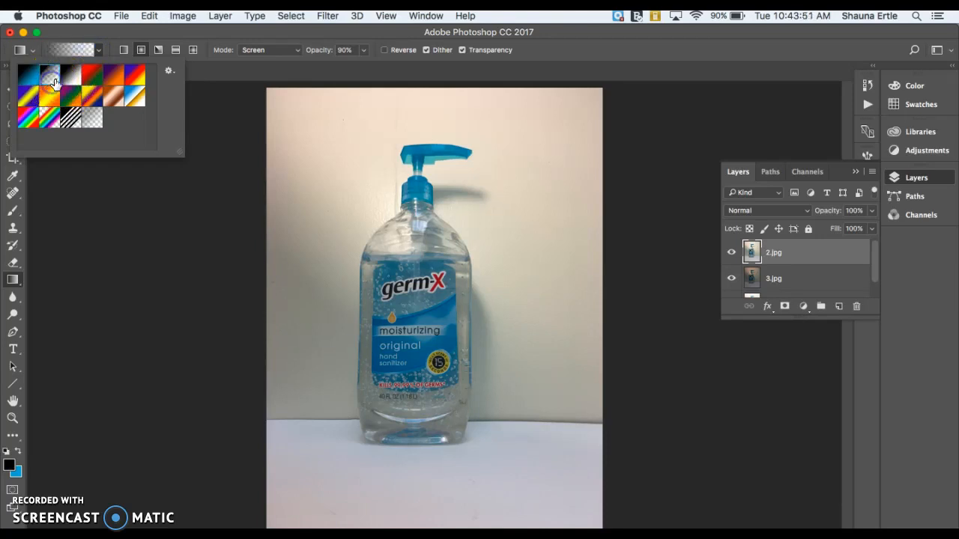
left_click(162, 34)
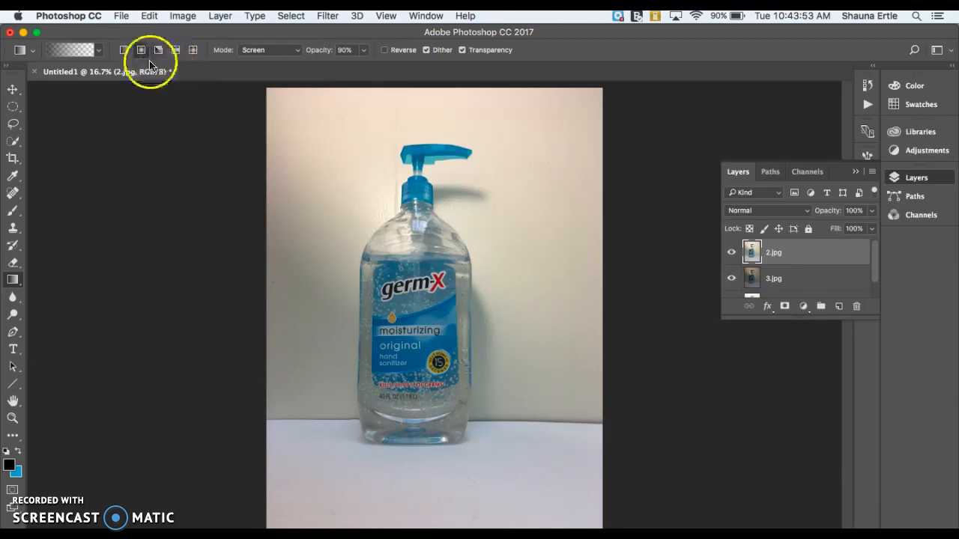
left_click(141, 50)
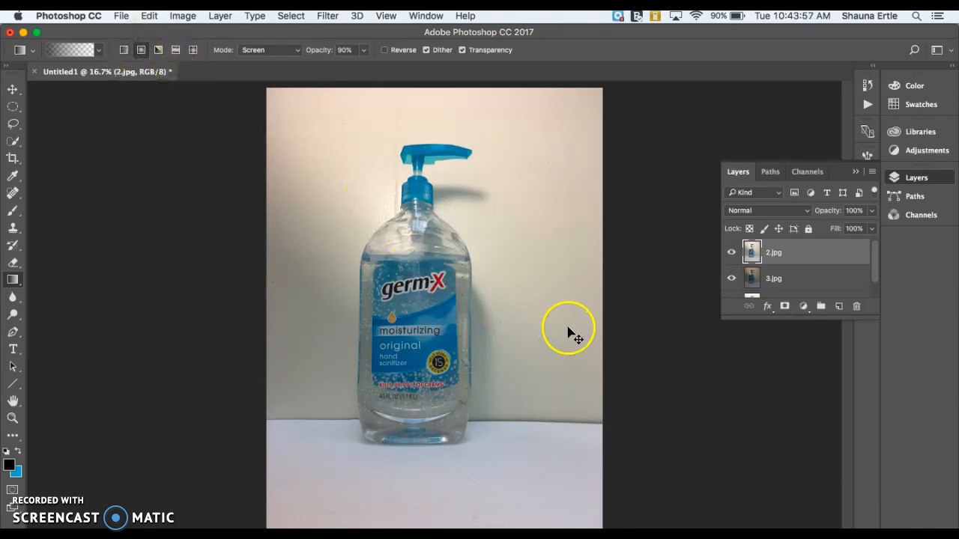
Add a layer mask to 2.jpg and try radial gradients on it in Screen mode over the bottle and wall.
left_click(796, 250)
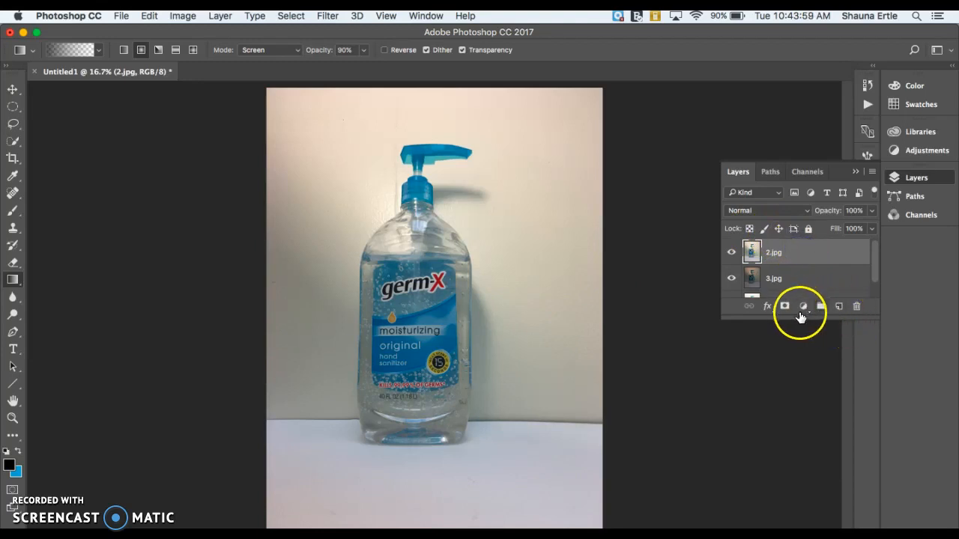
left_click(784, 308)
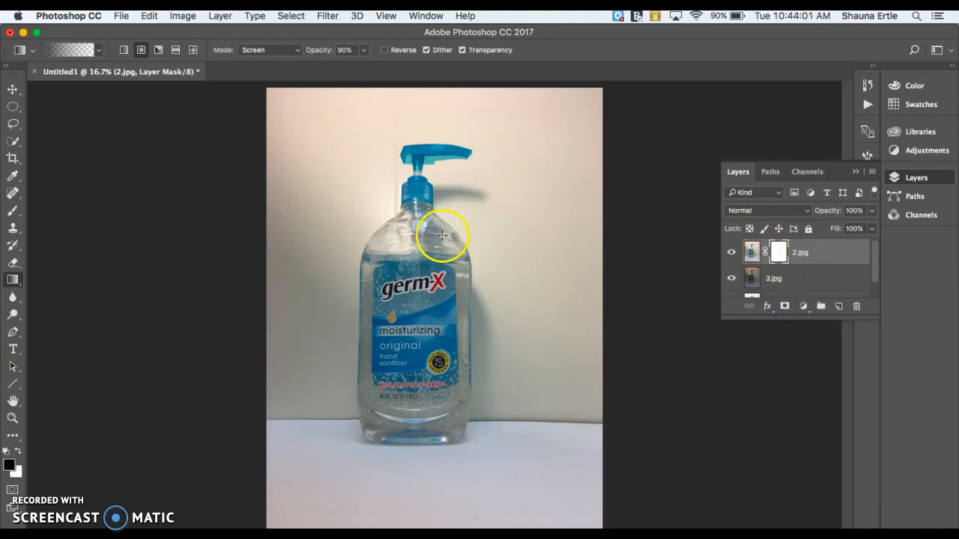
left_click_drag(411, 247, 524, 381)
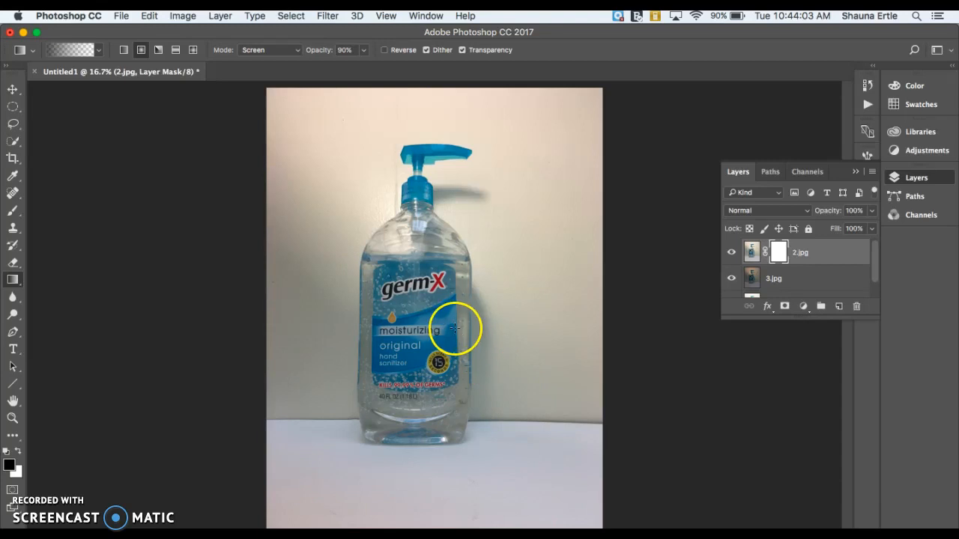
left_click_drag(358, 333, 283, 373)
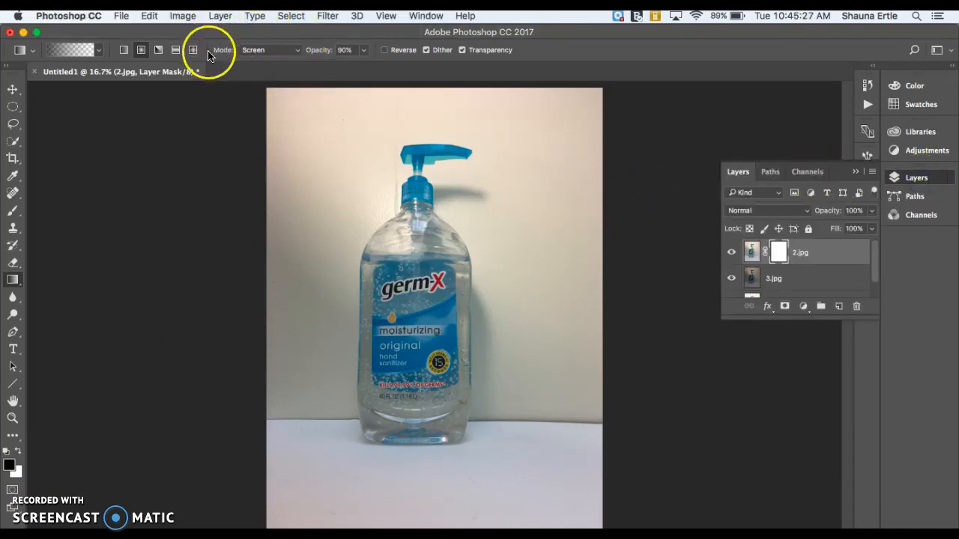
Set the gradient's mode to Normal, and try a radial gradient over the bottle on the 2.jpg mask before undoing it.
left_click(274, 52)
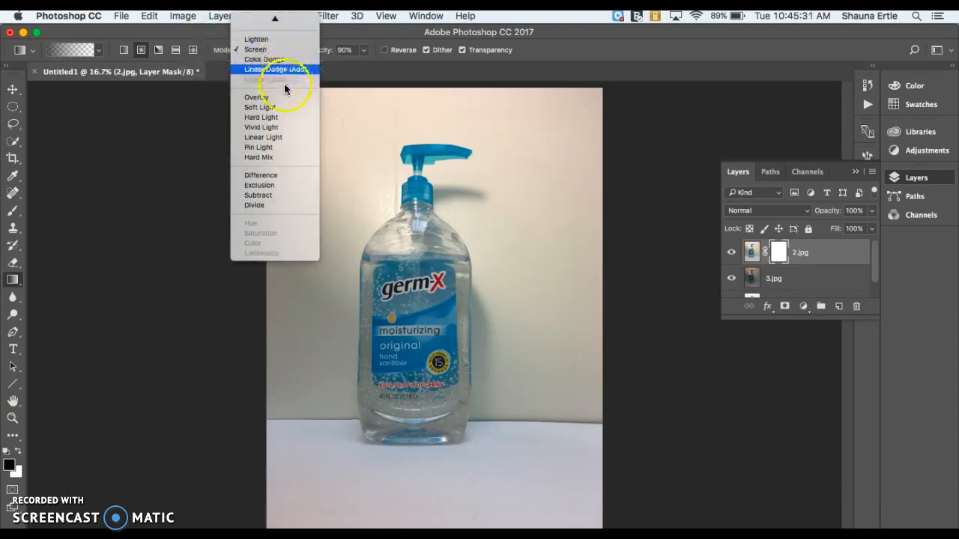
left_click(277, 20)
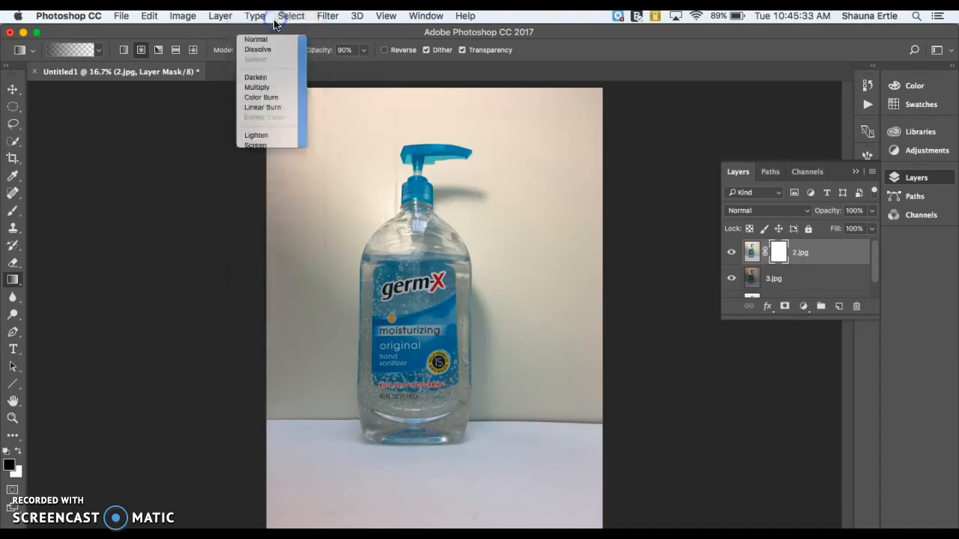
left_click_drag(435, 311, 519, 355)
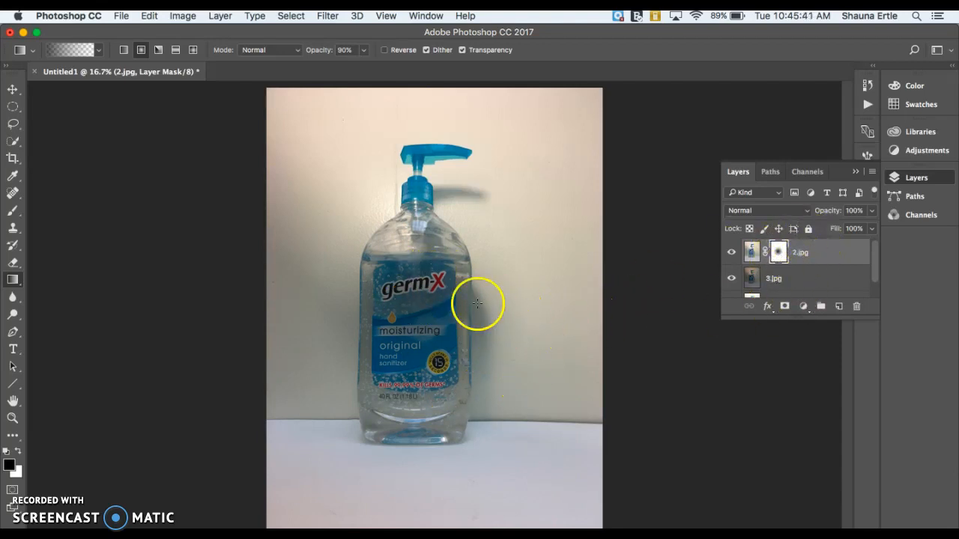
key("super+z")
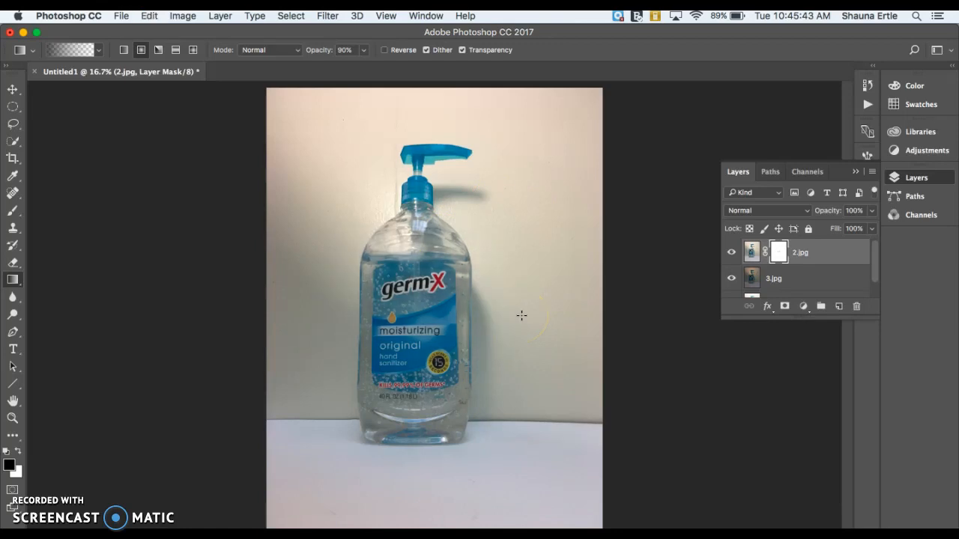
Darken the 2.jpg mask with radial gradients from the four corners and both sides inward, and add a reflected gradient below the pump.
left_click_drag(525, 133, 363, 374)
left_click_drag(304, 132, 430, 348)
left_click_drag(537, 485, 442, 349)
left_click_drag(294, 504, 348, 418)
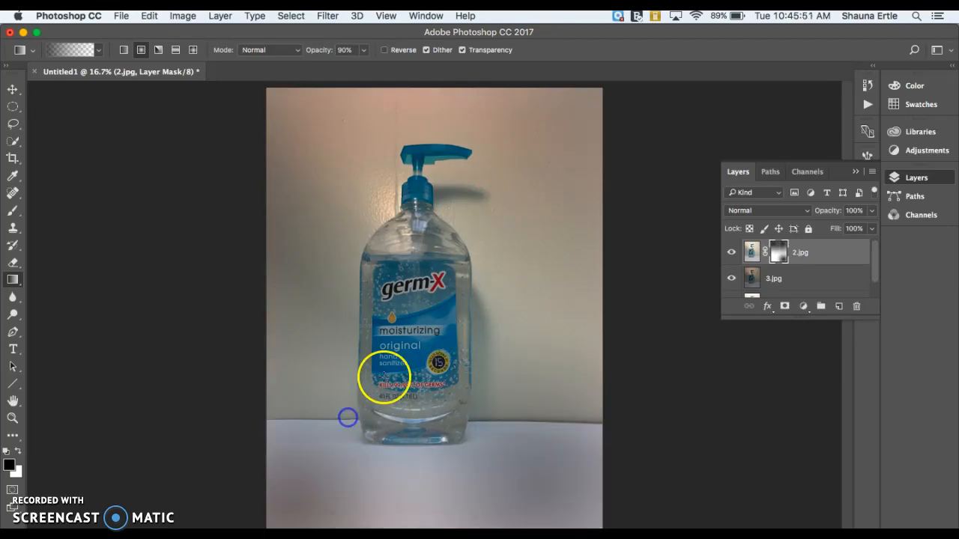
left_click_drag(593, 297, 454, 304)
left_click_drag(277, 321, 401, 323)
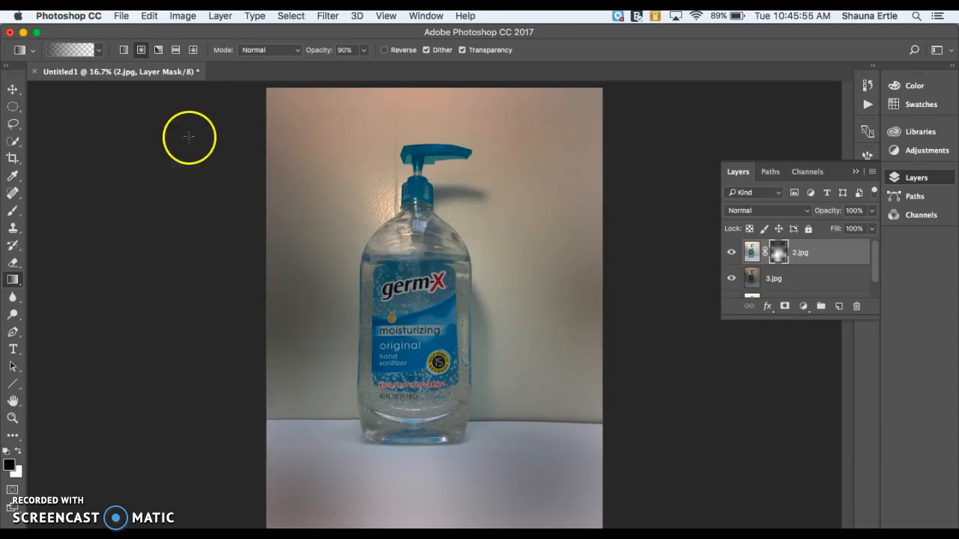
left_click(175, 49)
left_click_drag(438, 168, 442, 253)
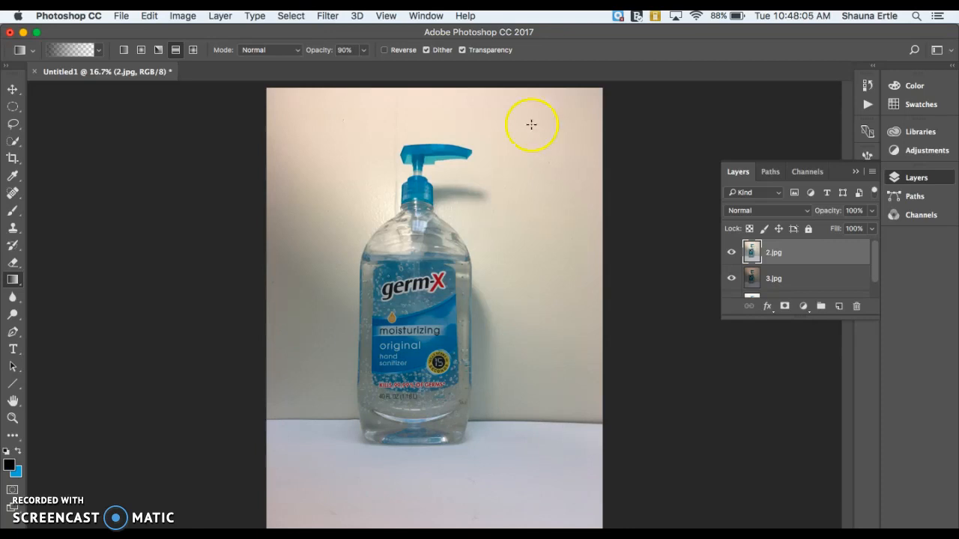
Start Merge to HDR Pro with 1.jpg, 2.jpg and 3.jpg from the Desktop, with automatic source alignment enabled.
left_click(121, 15)
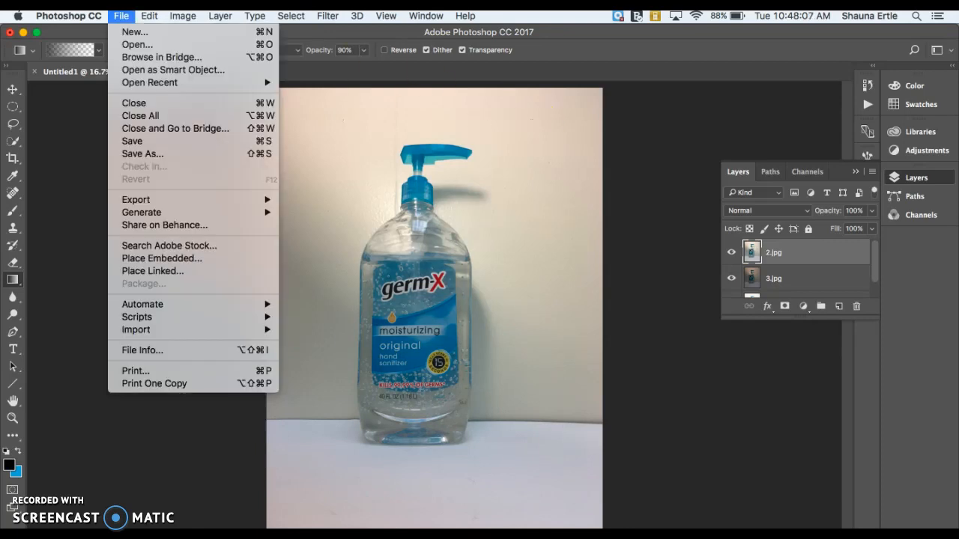
mouse_move(168, 307)
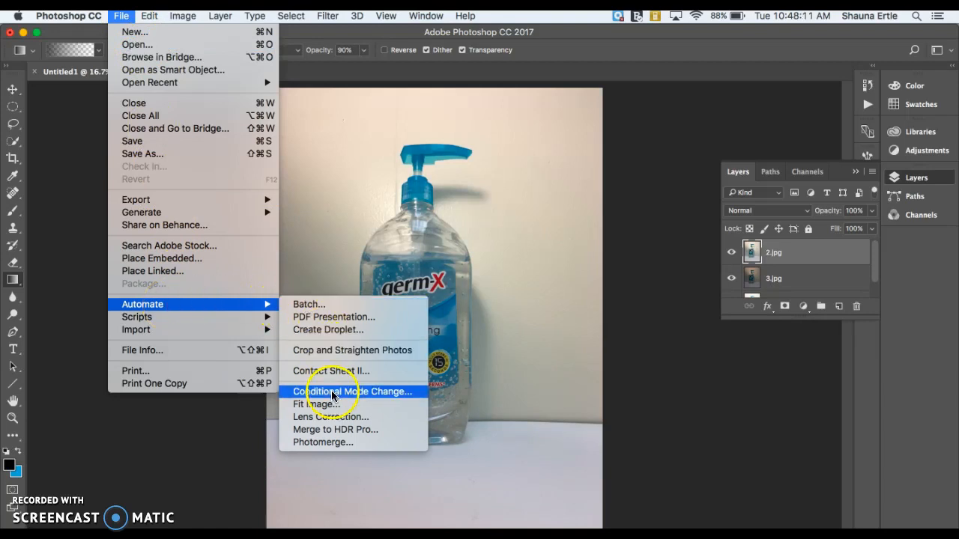
left_click(336, 429)
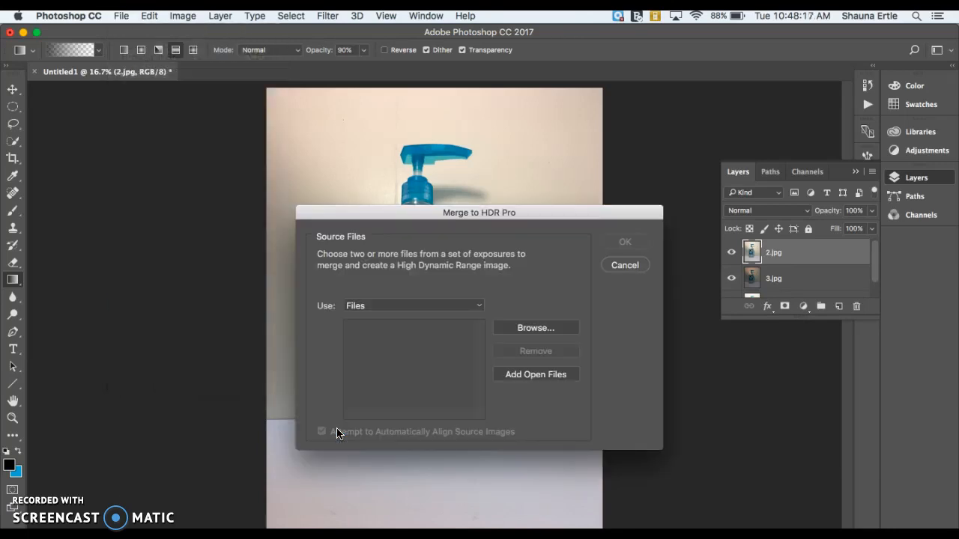
left_click(550, 327)
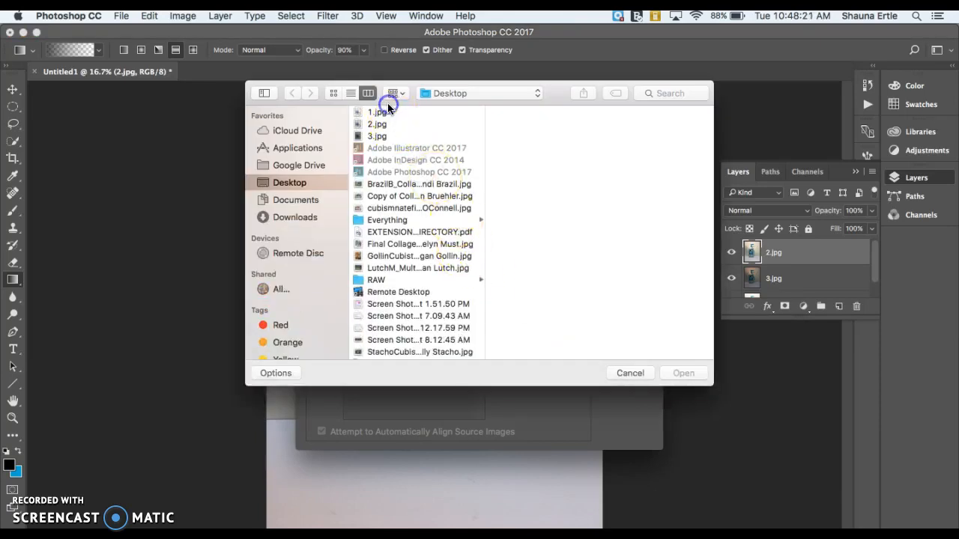
left_click(382, 113)
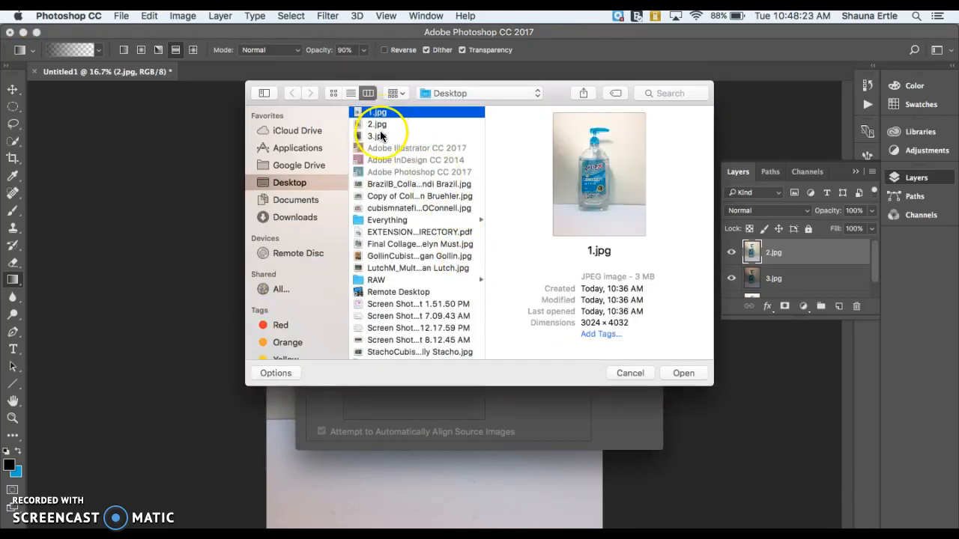
left_click(377, 136, "shift")
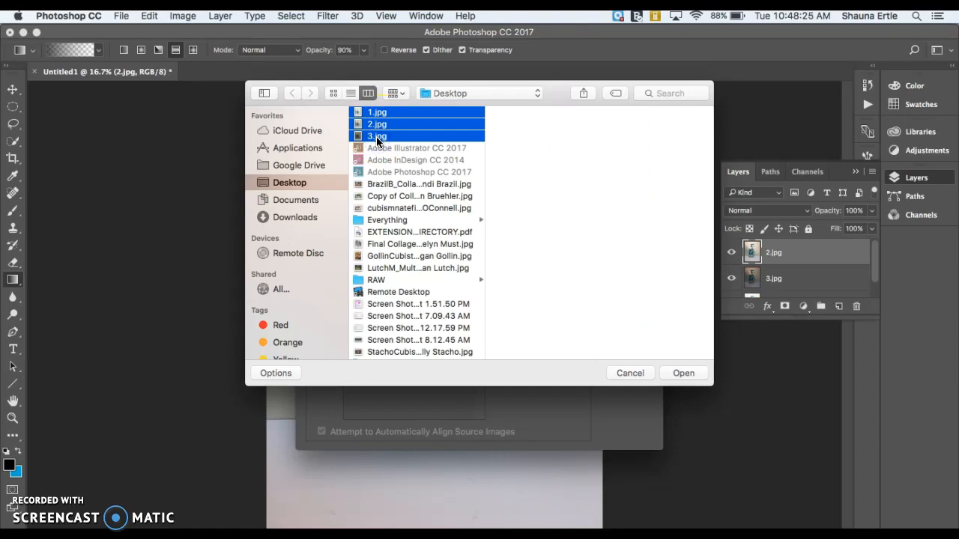
left_click(683, 372)
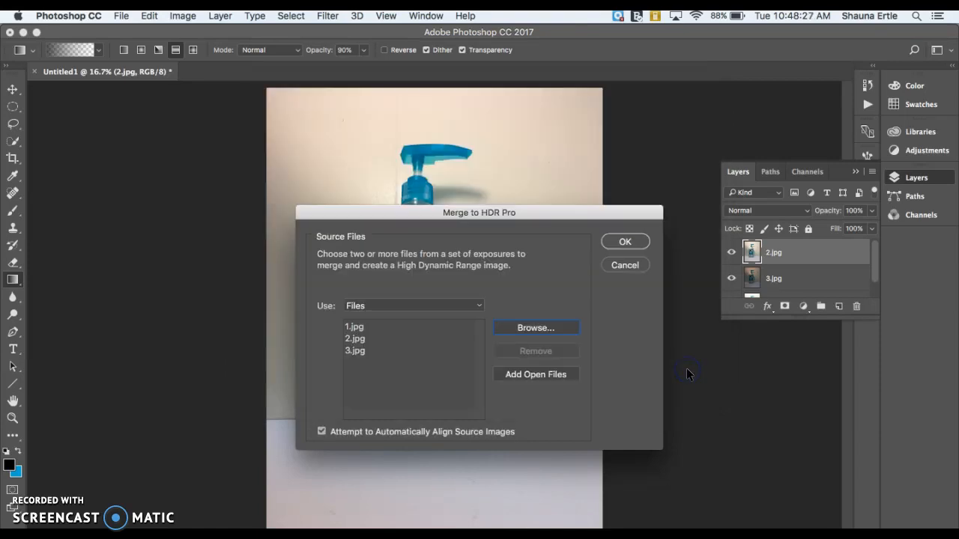
left_click(622, 244)
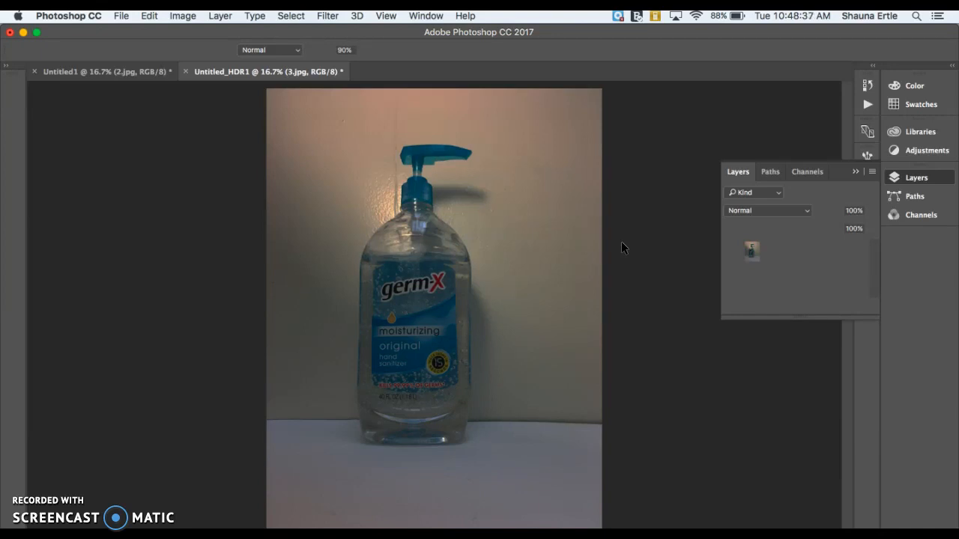
key("alt+p")
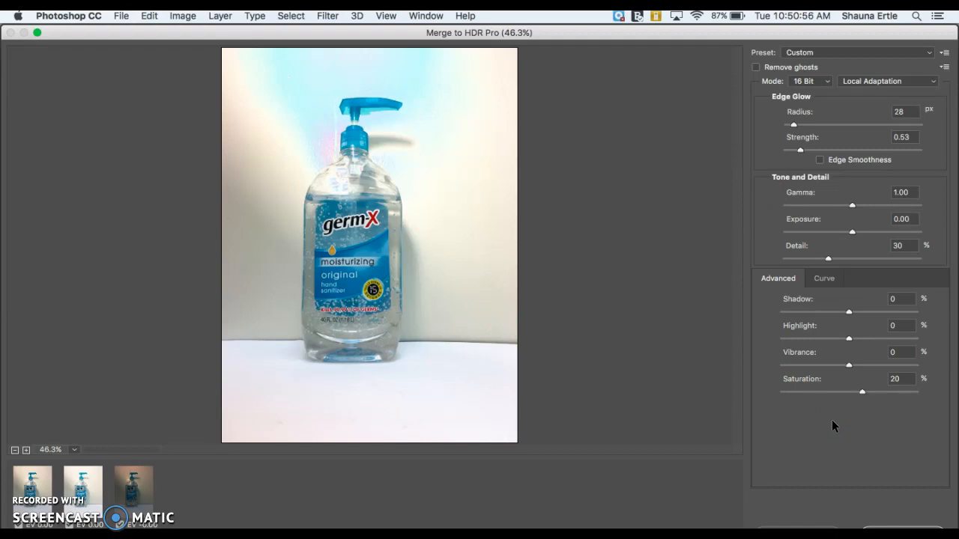
Try a Detail of 150% and an Exposure of -0.45 on the HDR merge.
left_click_drag(828, 258, 835, 233)
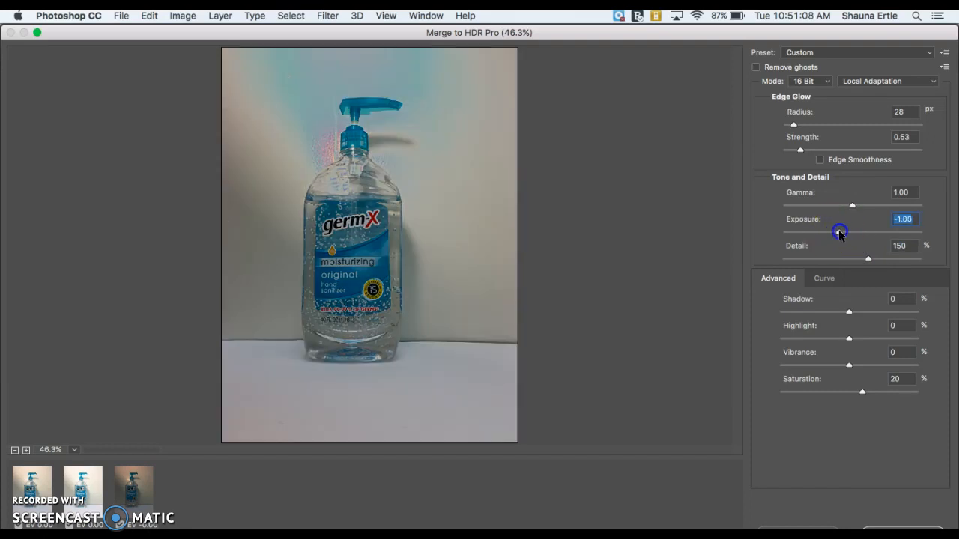
left_click_drag(845, 233, 848, 234)
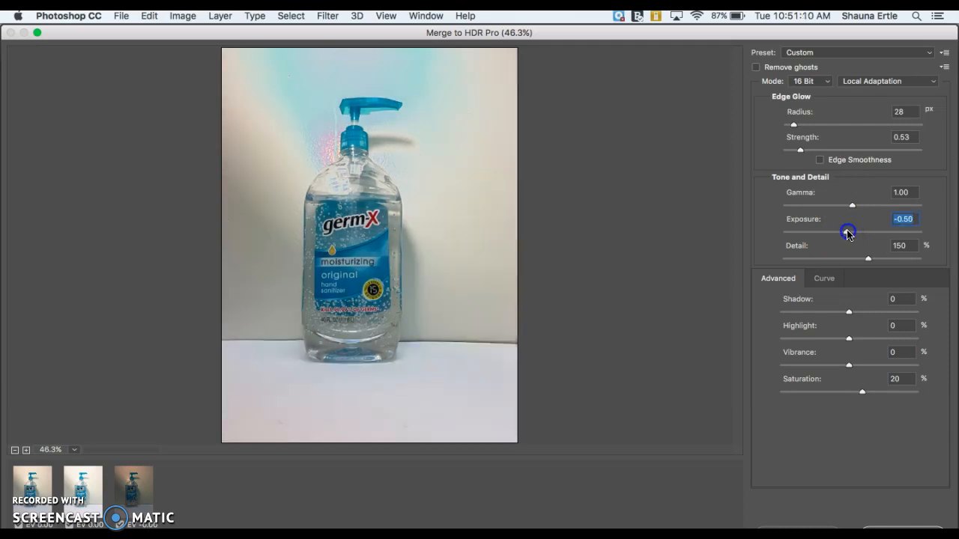
Try the Scott5 and Saturated presets on the HDR merge.
left_click(814, 54)
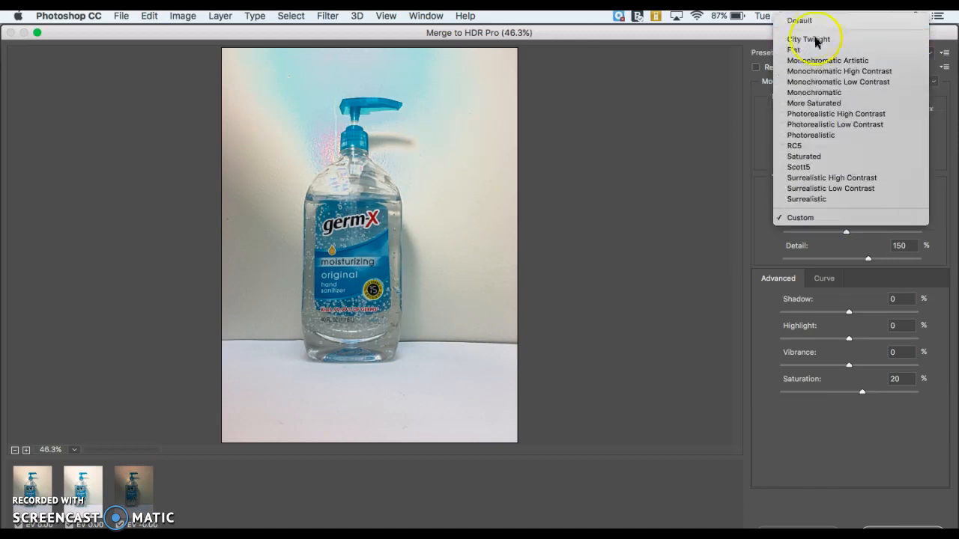
left_click(809, 178)
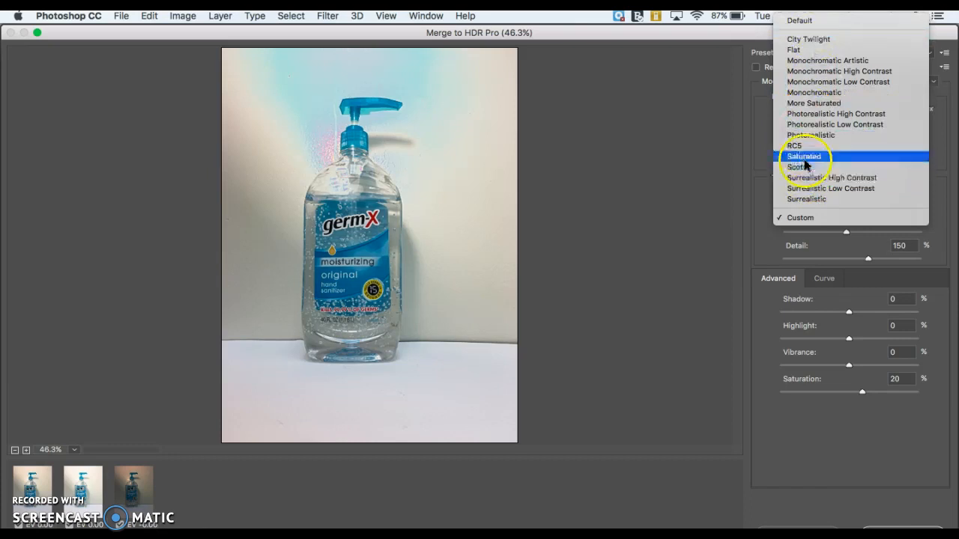
left_click(802, 155)
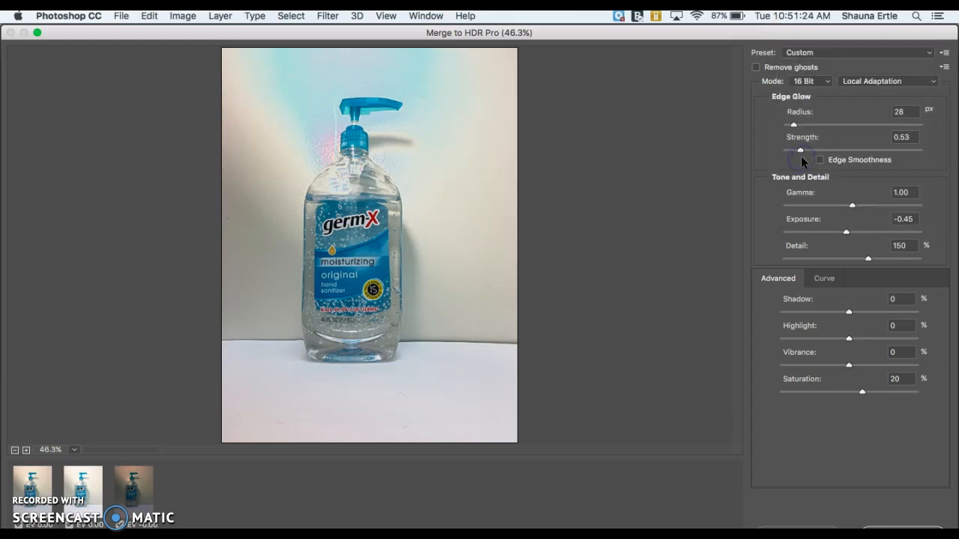
left_click(815, 52)
left_click(808, 55)
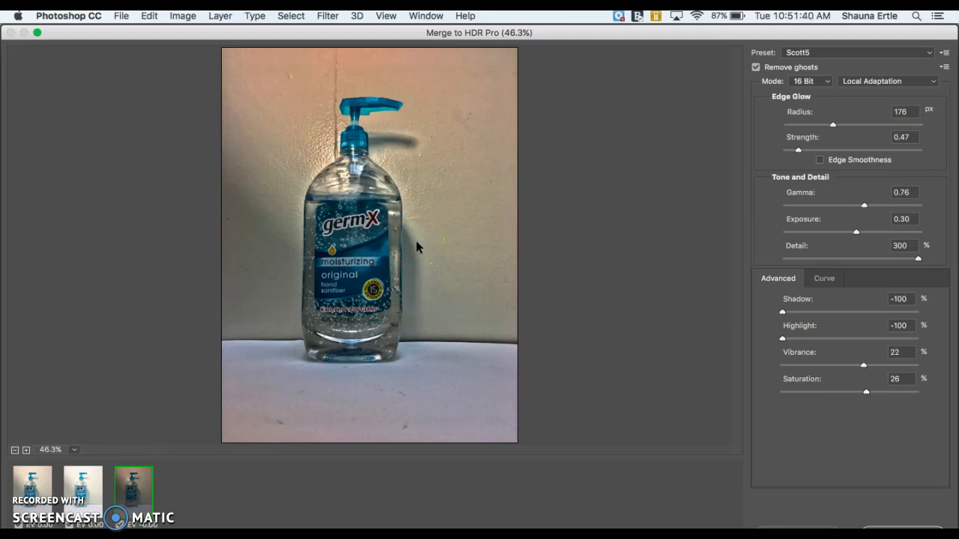
left_click(828, 52)
left_click(824, 53)
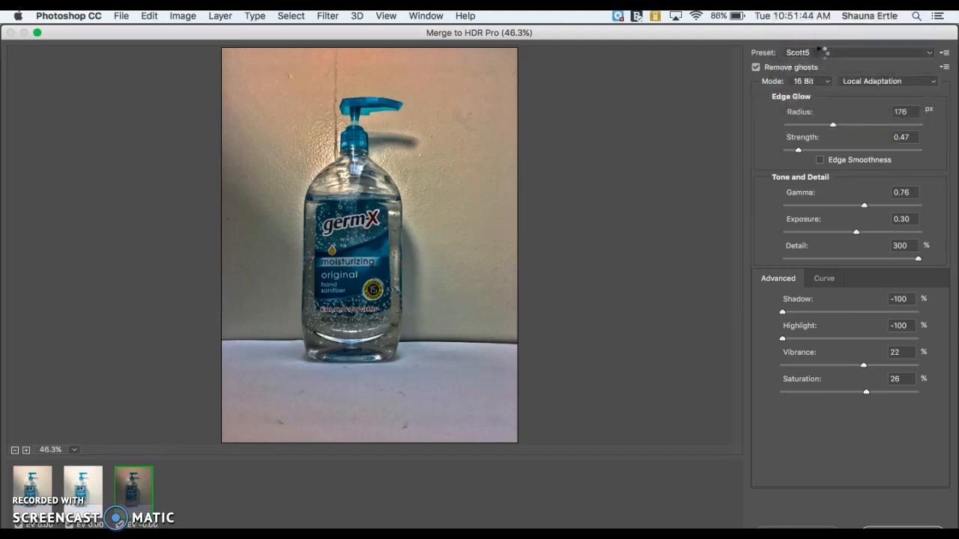
Try the Monochromatic Artistic and City Twilight presets on the HDR merge.
left_click(821, 49)
scroll(821, 49, "up", 5)
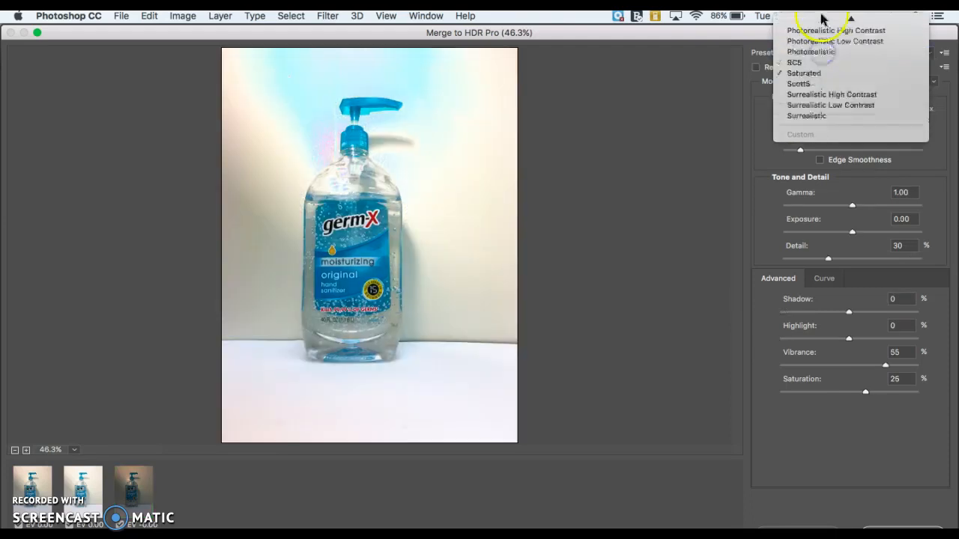
left_click(824, 51)
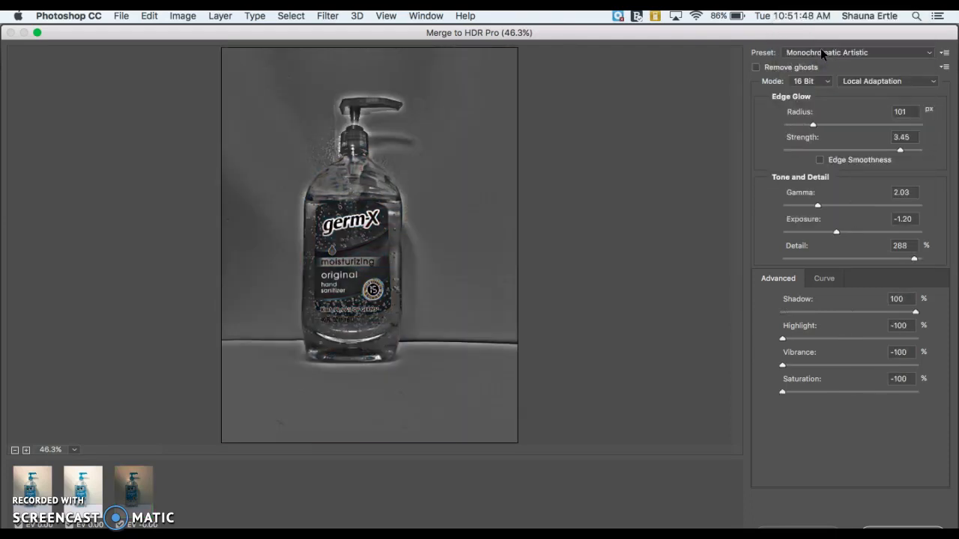
left_click(820, 50)
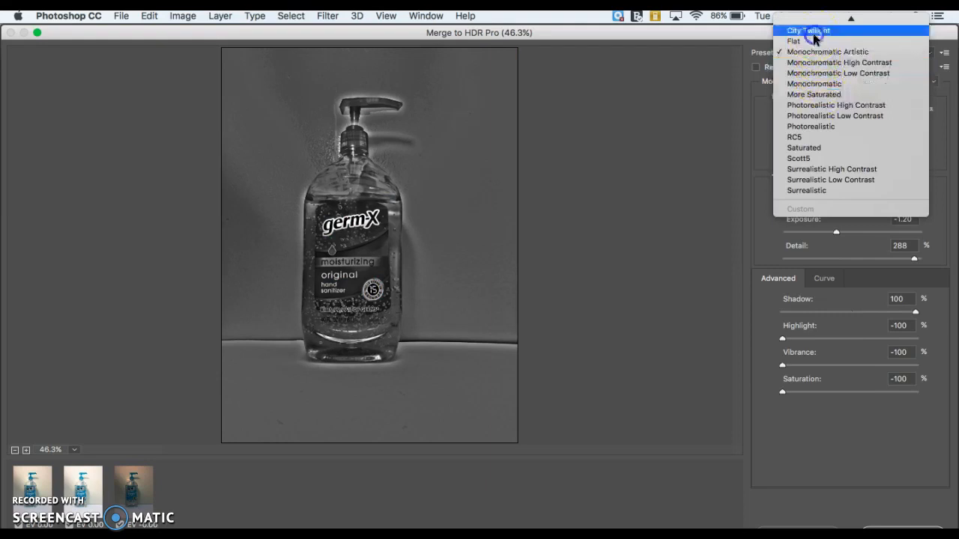
left_click(813, 33)
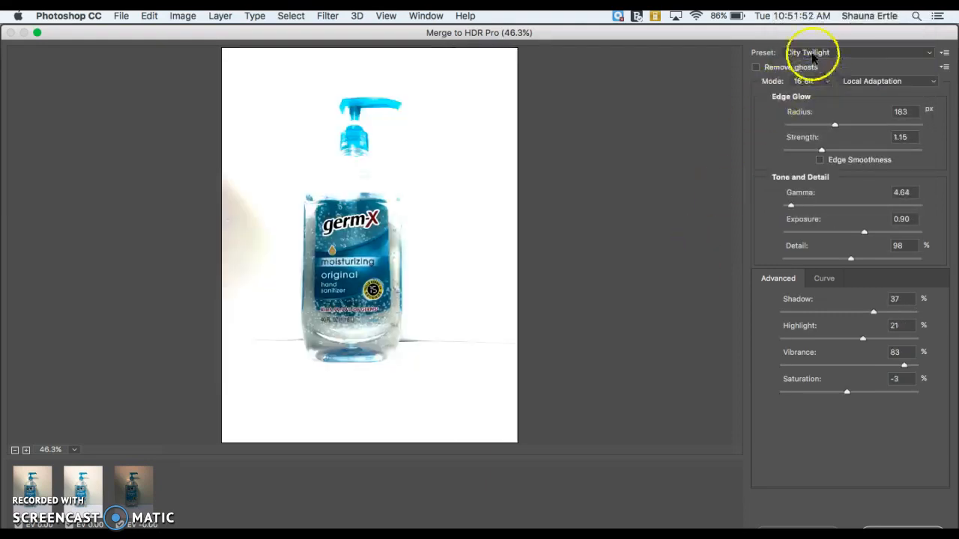
Try the More Saturated preset with a raised curve point at input 54%, output 64%, and a stronger edge glow.
left_click(814, 51)
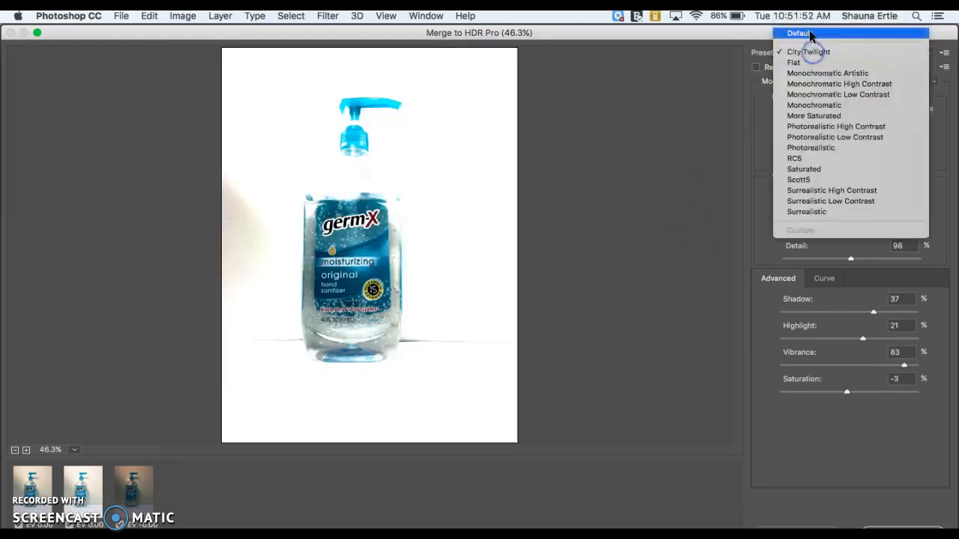
left_click(810, 115)
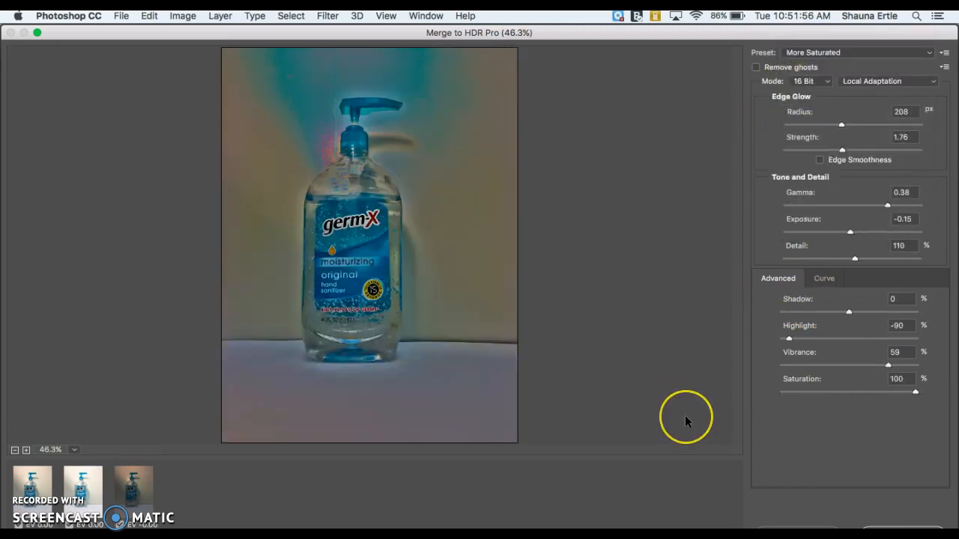
left_click(821, 279)
left_click_drag(864, 355, 861, 350)
left_click(855, 150)
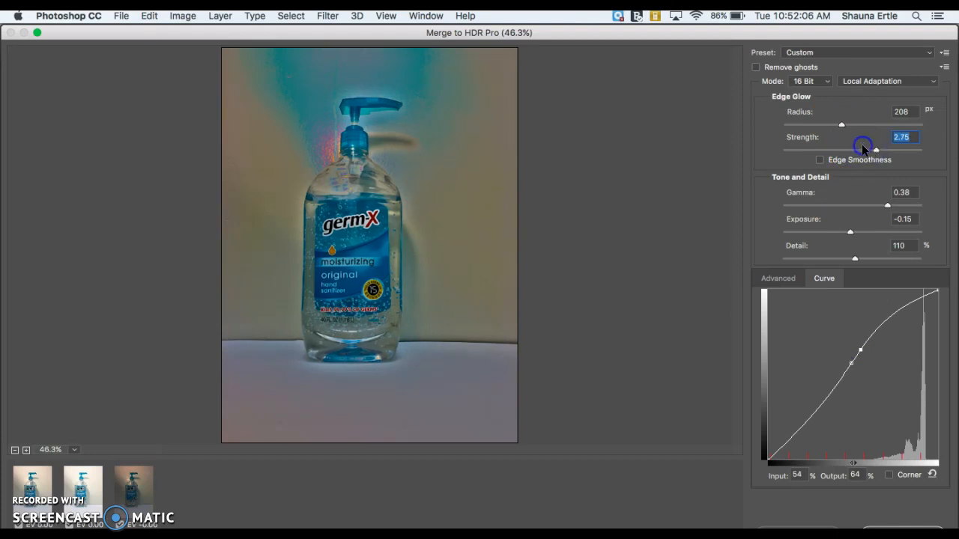
Apply the Surrealistic High Contrast preset, lower the curve's upper point, and complete the HDR merge.
left_click(818, 51)
mouse_move(806, 22)
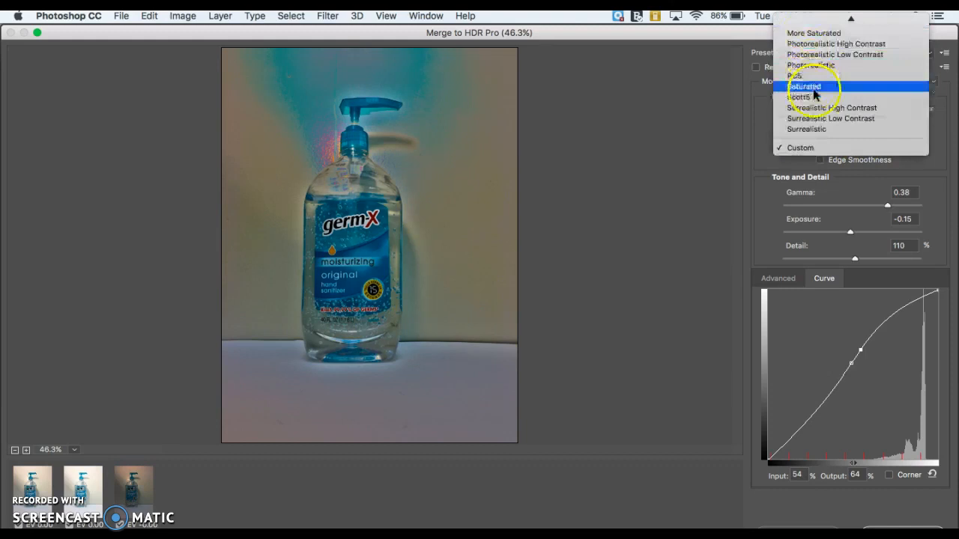
left_click(815, 106)
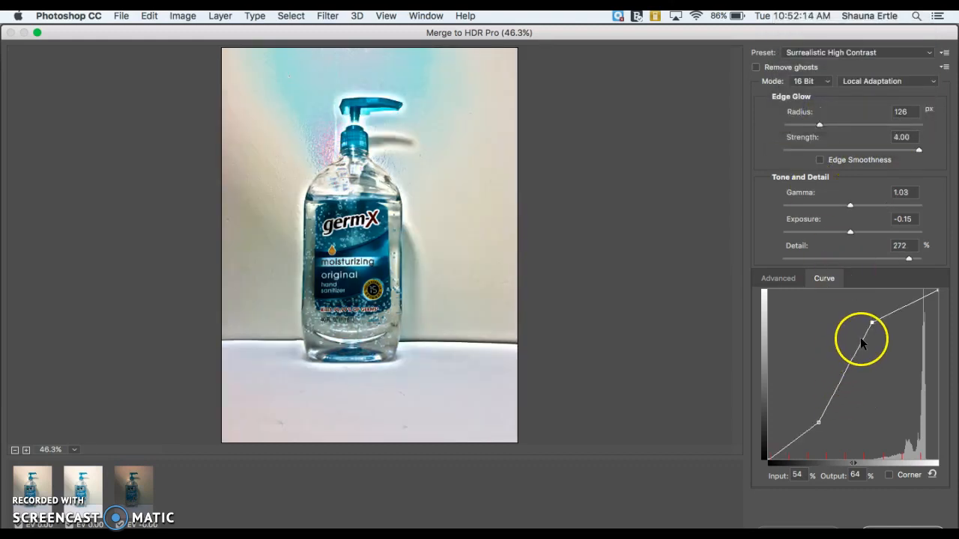
left_click_drag(871, 321, 877, 344)
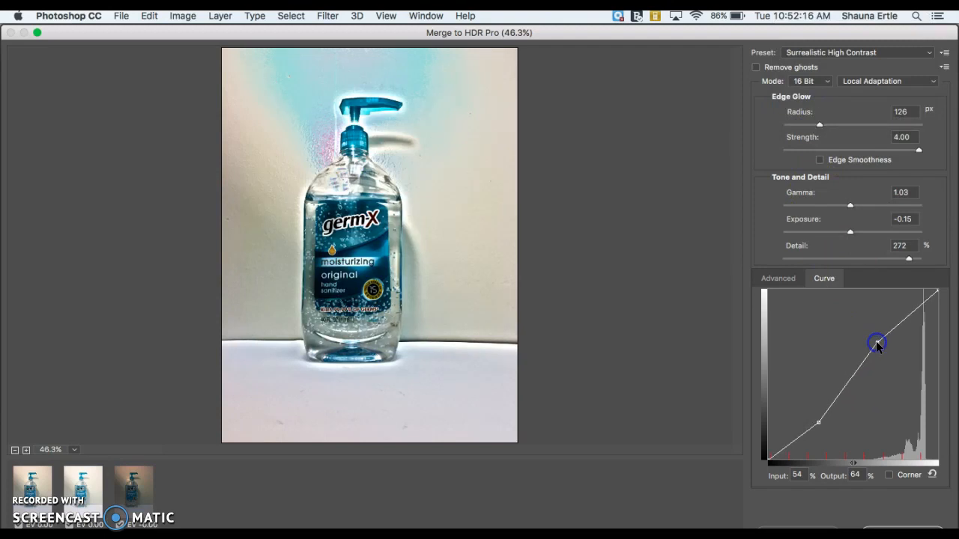
left_click(819, 415)
key("Return")
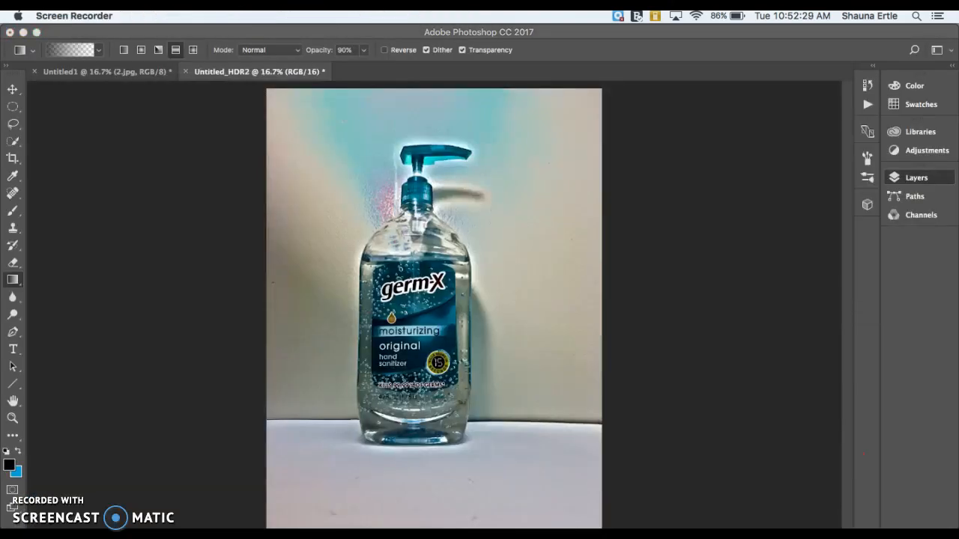
Compare the merged HDR image with the gradient-masked version in Untitled1.
left_click(536, 33)
left_click(733, 255)
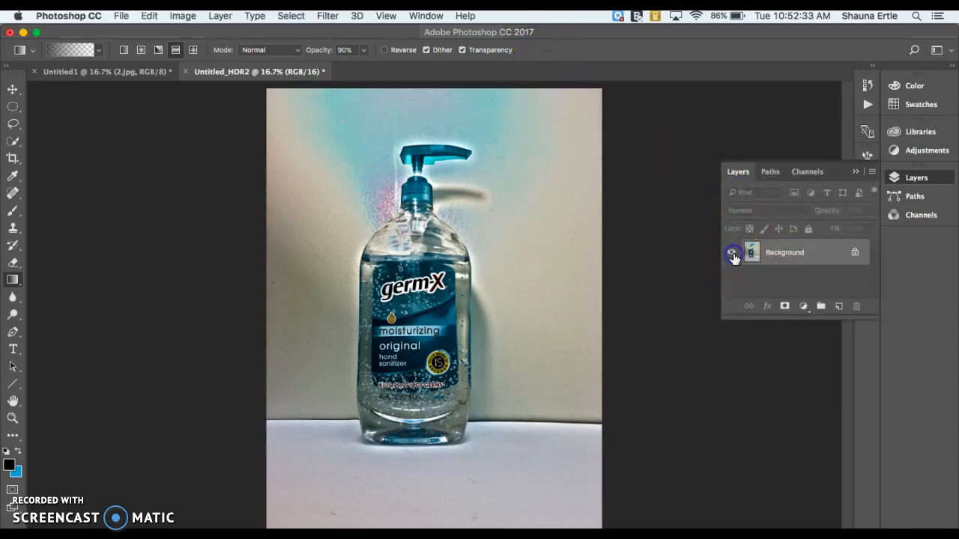
left_click(109, 71)
left_click(194, 72)
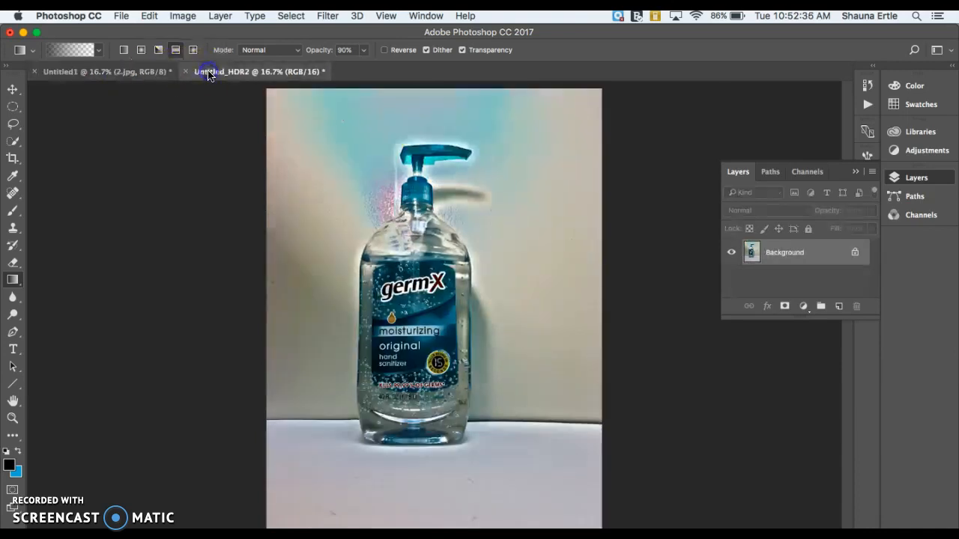
left_click(126, 71)
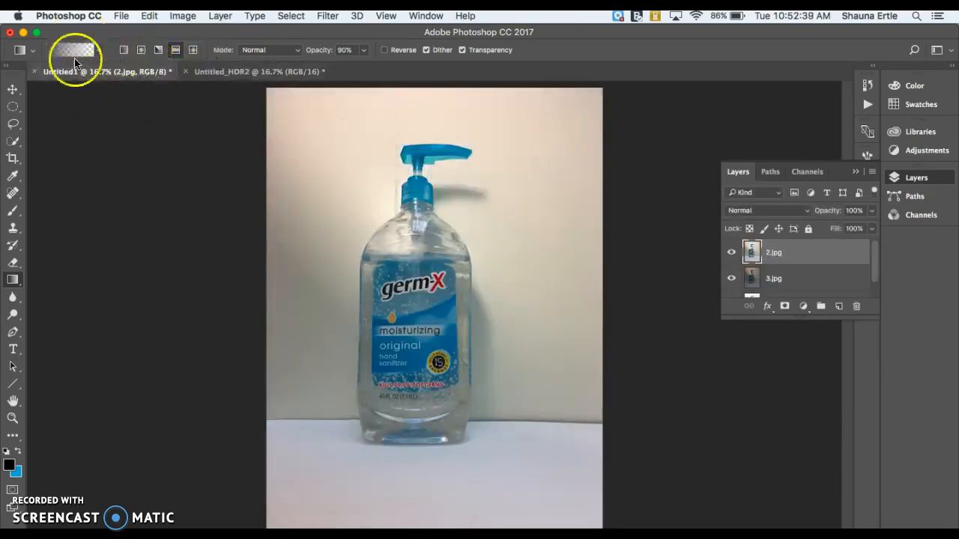
left_click(213, 73)
left_click(135, 71)
left_click(221, 72)
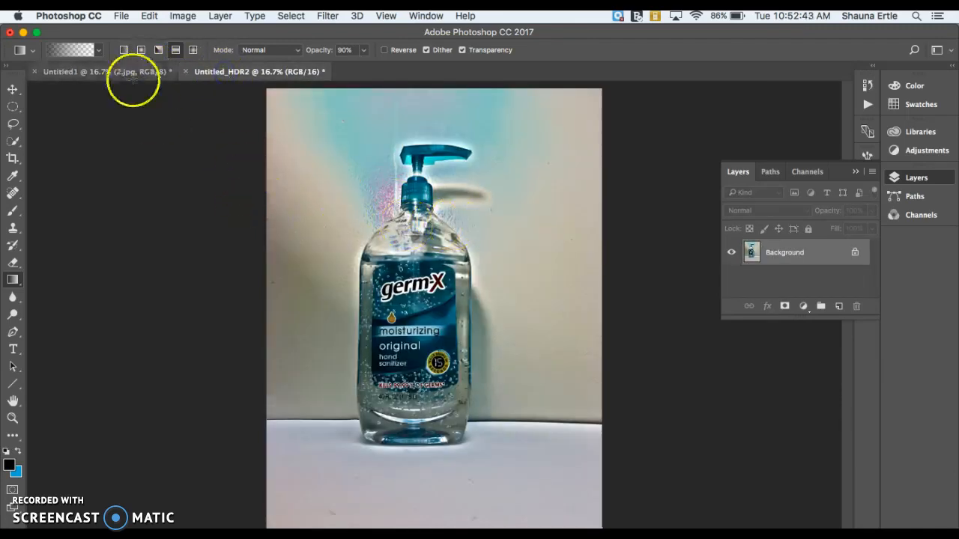
Copy the merged HDR image into the Untitled1 document as a new top layer with the Move tool.
left_click(120, 15)
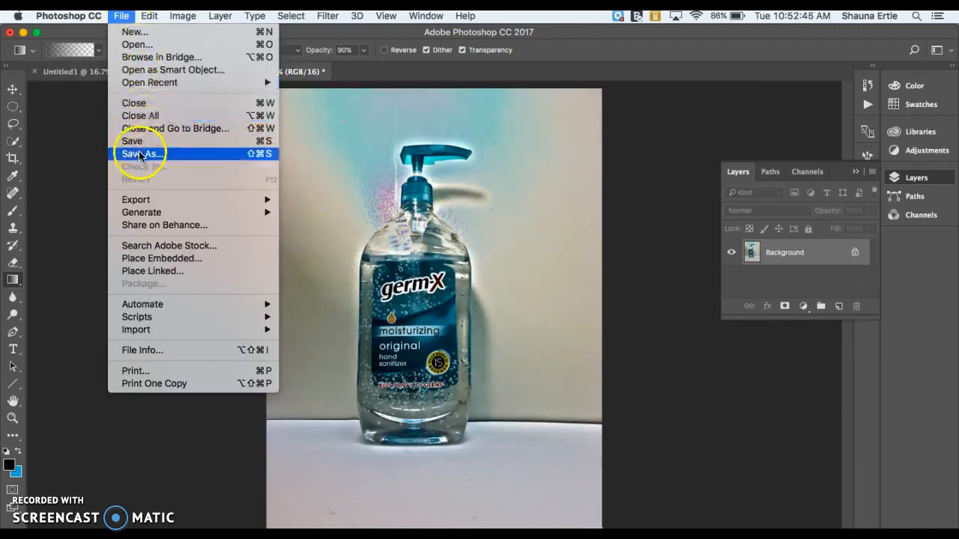
left_click(15, 90)
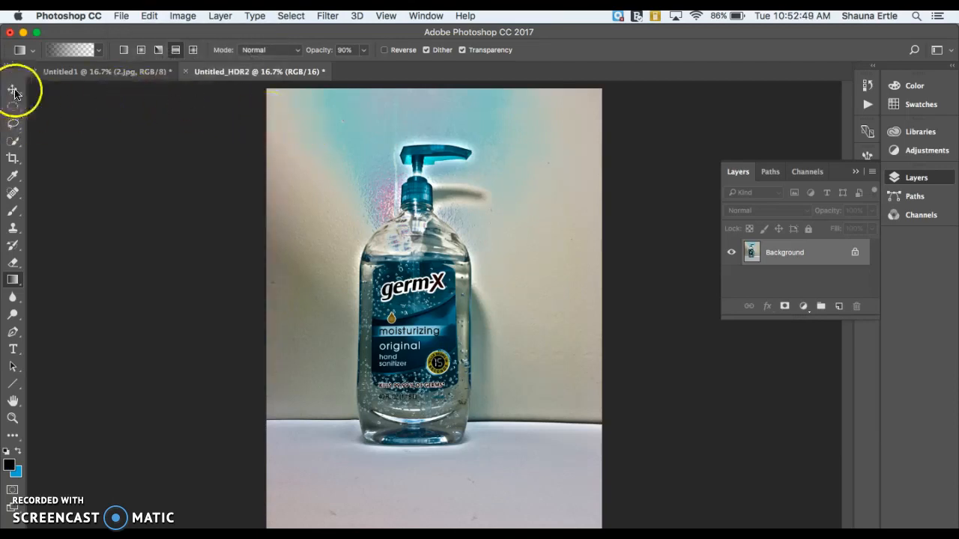
left_click(15, 90)
left_click_drag(379, 154, 444, 220)
left_click(579, 233)
Toggle the copied HDR layer off and on for comparison, and move it below the 2.jpg layer.
left_click(732, 253)
left_click(731, 255)
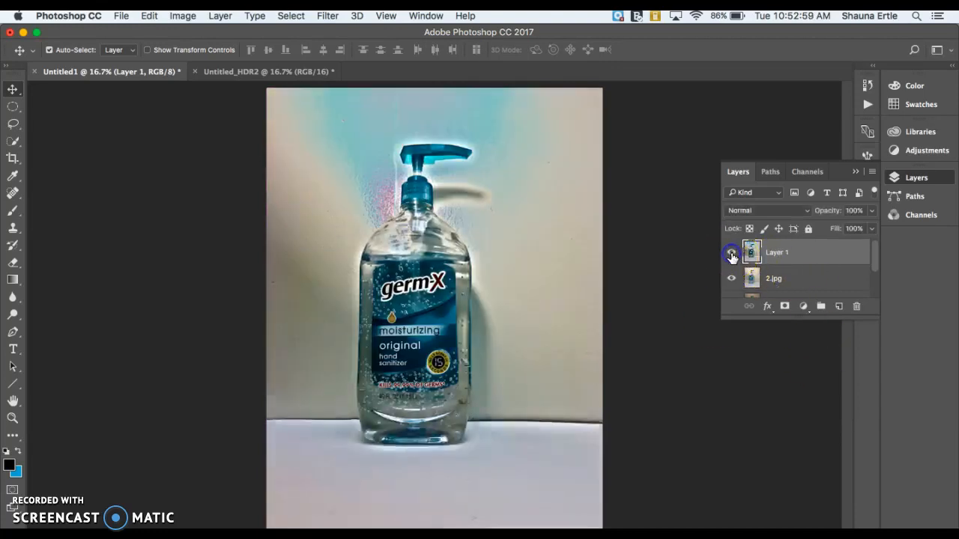
left_click_drag(777, 252, 782, 278)
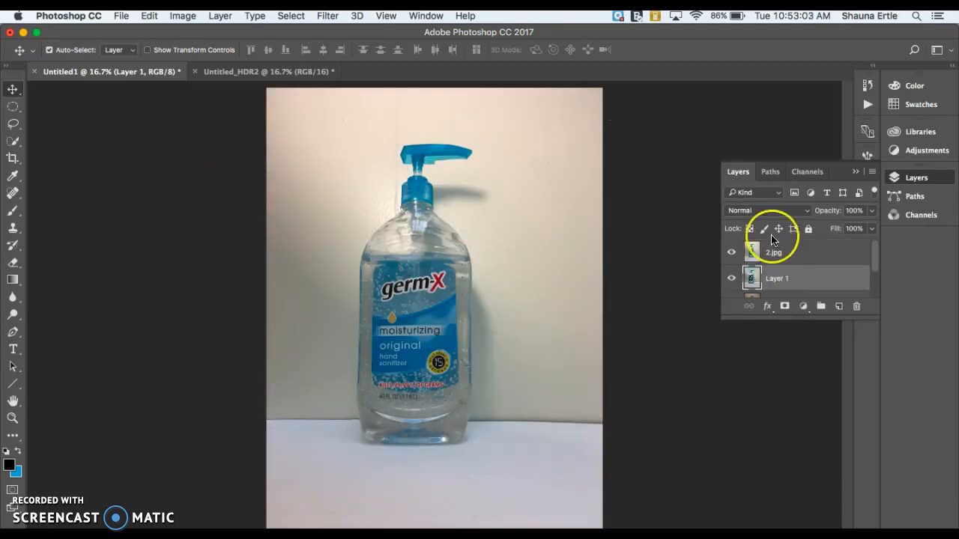
Add a layer mask to the 2.jpg layer and brush black over the bottle to reveal the HDR version beneath.
left_click(809, 251)
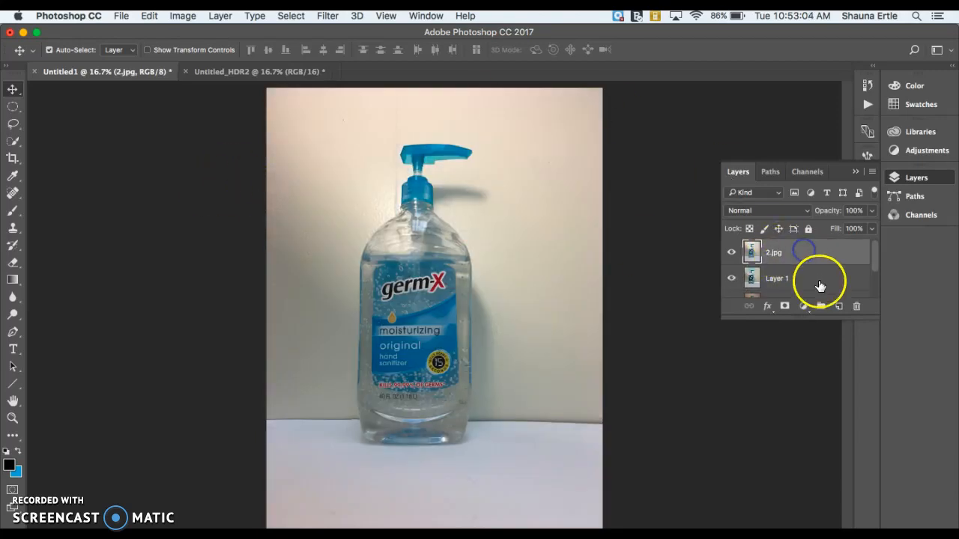
left_click(785, 306)
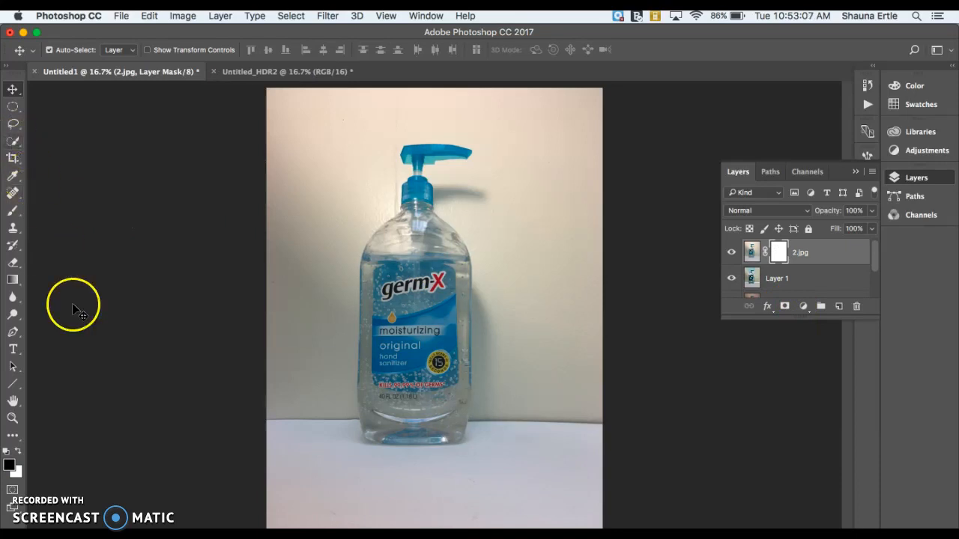
left_click(13, 211)
mouse_move(439, 358)
left_mouse_down()
mouse_move(409, 276)
mouse_move(419, 299)
mouse_move(408, 368)
mouse_move(412, 285)
mouse_move(412, 361)
mouse_move(404, 330)
mouse_move(402, 370)
mouse_move(429, 401)
mouse_move(421, 403)
mouse_move(408, 266)
mouse_move(428, 185)
left_mouse_up()
left_click_drag(436, 389, 428, 391)
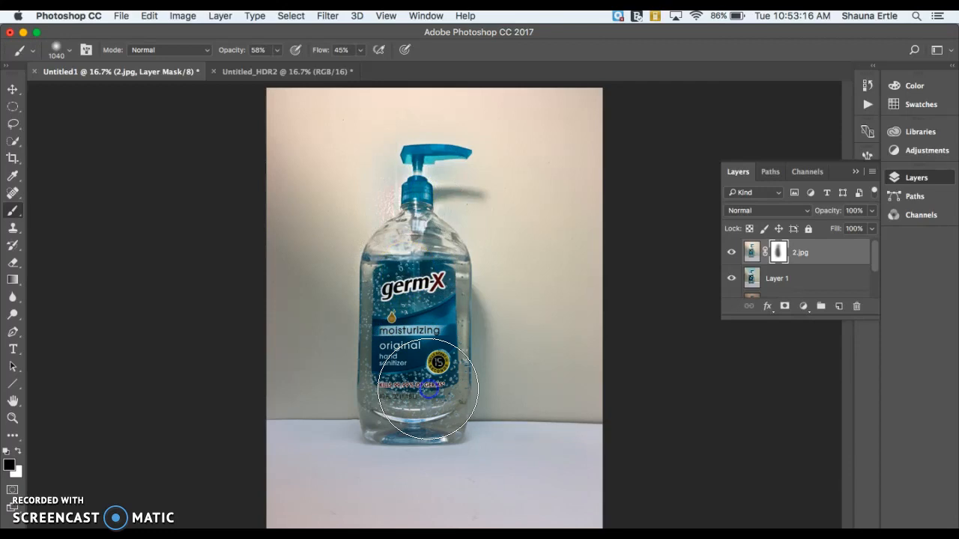
Toggle the 2.jpg layer off and on for comparison, and paint more black on its mask over the bottle up to the pump.
left_click(731, 254)
left_click(731, 255)
left_click(731, 256)
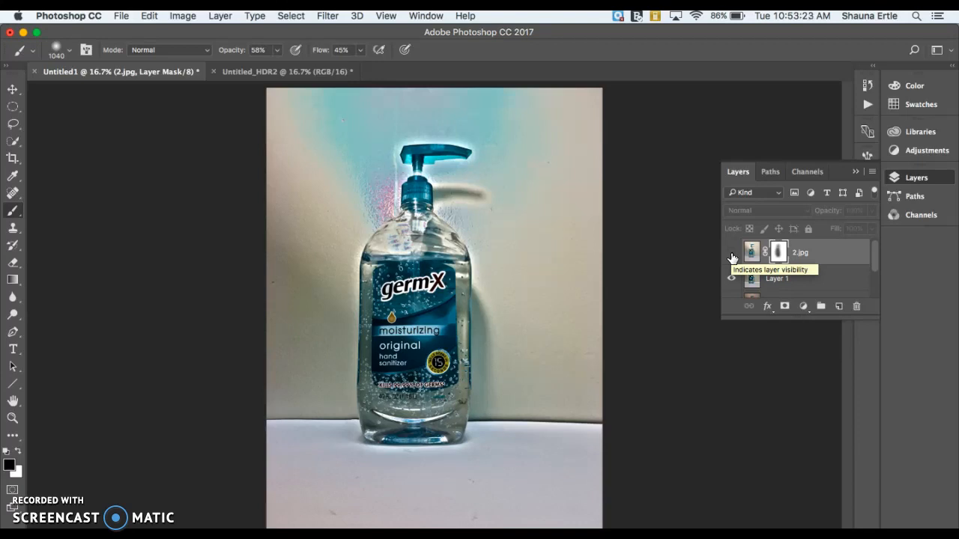
left_click(732, 256)
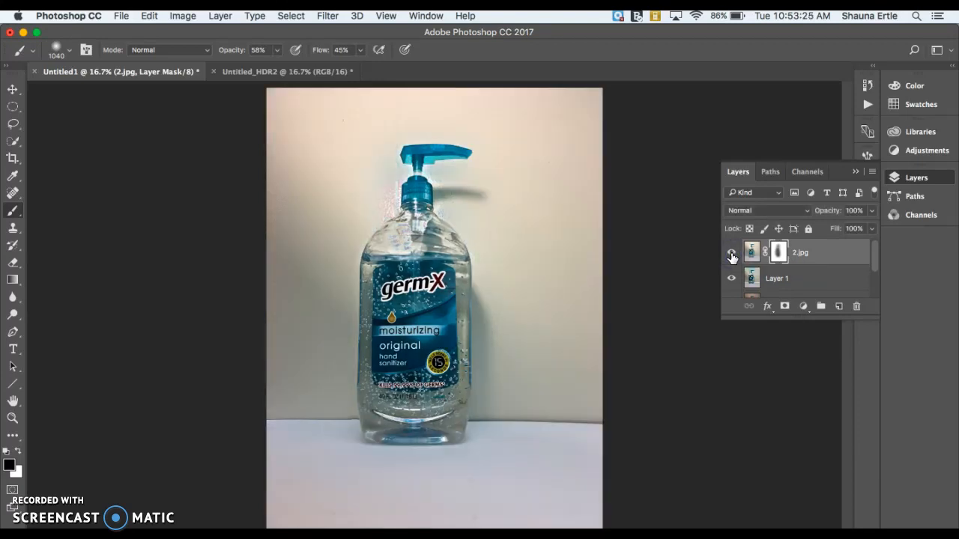
mouse_move(442, 285)
left_mouse_down()
mouse_move(430, 226)
mouse_move(417, 294)
mouse_move(393, 318)
mouse_move(408, 384)
mouse_move(439, 384)
mouse_move(389, 400)
mouse_move(399, 415)
mouse_move(392, 425)
mouse_move(381, 394)
mouse_move(402, 386)
mouse_move(398, 318)
mouse_move(412, 254)
mouse_move(419, 265)
mouse_move(420, 171)
mouse_move(462, 158)
left_mouse_up()
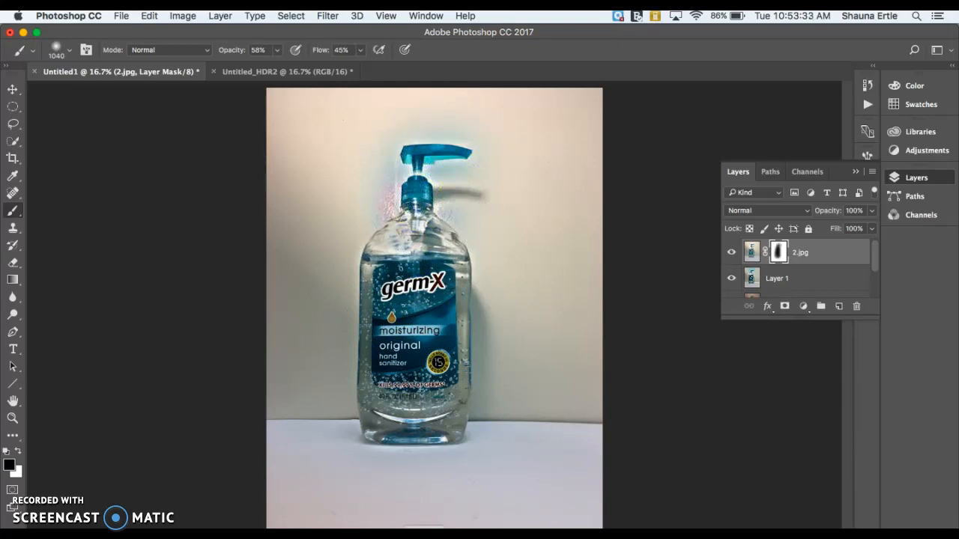